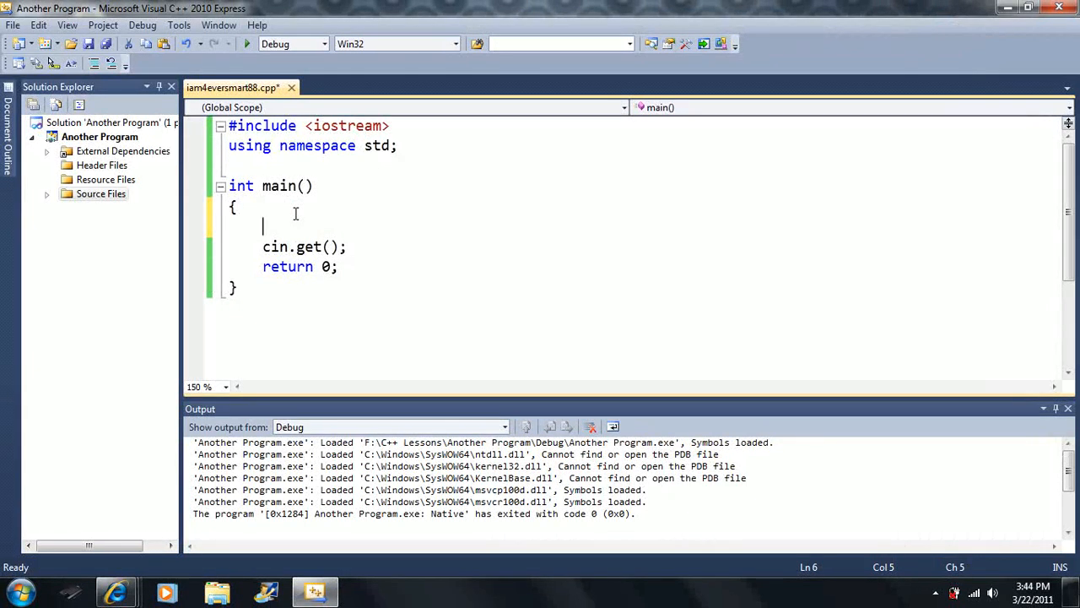
{"action": "type", "text": "int "}
{"action": "type", "text": "roc"}
Declare int rocks=5, coins=71; print coins with cout, and run to show 71
{"action": "key", "text": "BackSpace"}
{"action": "type", "text": "cks=5, coins=71;"}
{"action": "key", "text": "Return"}
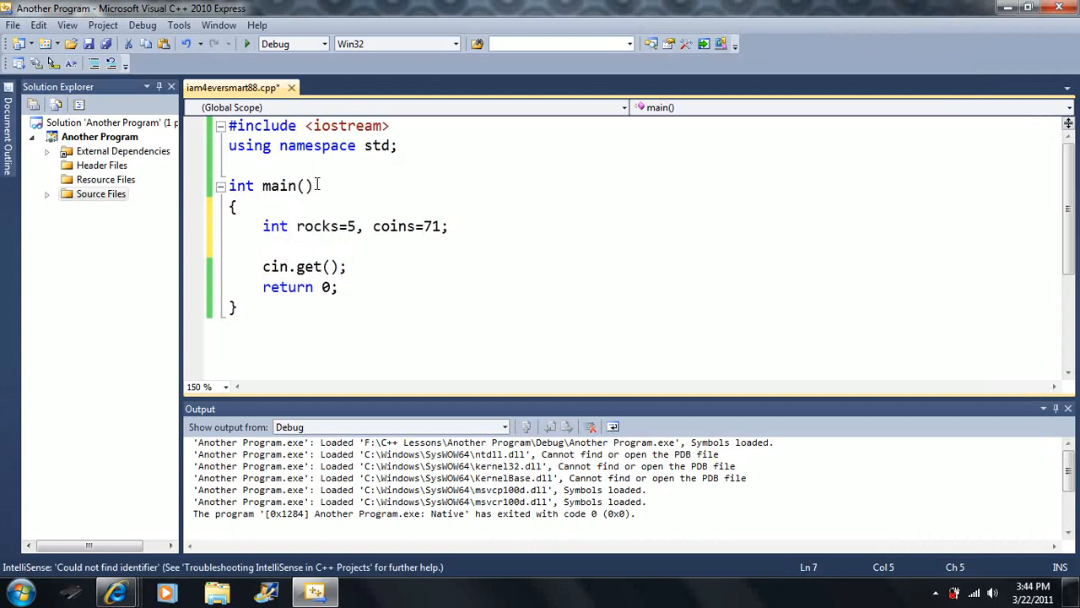
{"action": "type", "text": "cout << coins;"}
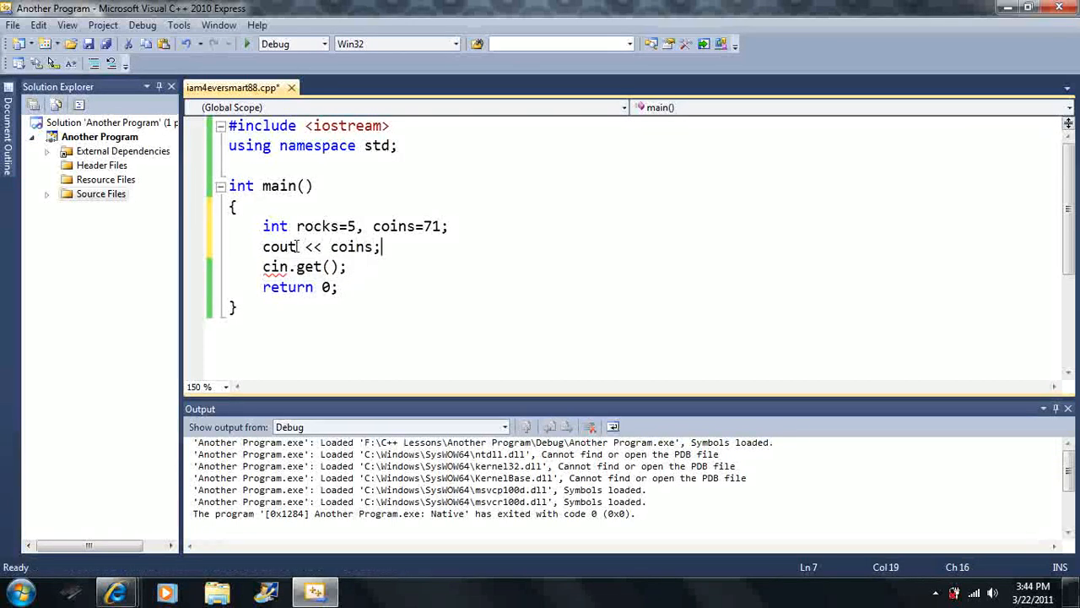
{"action": "key", "text": "F5"}
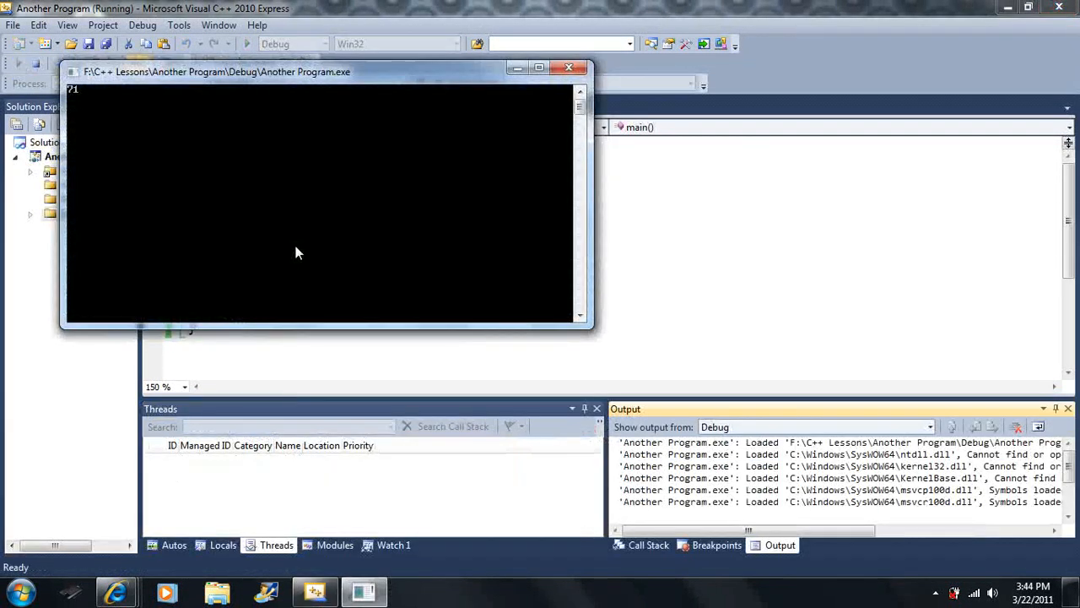
{"action": "key", "text": "Return"}
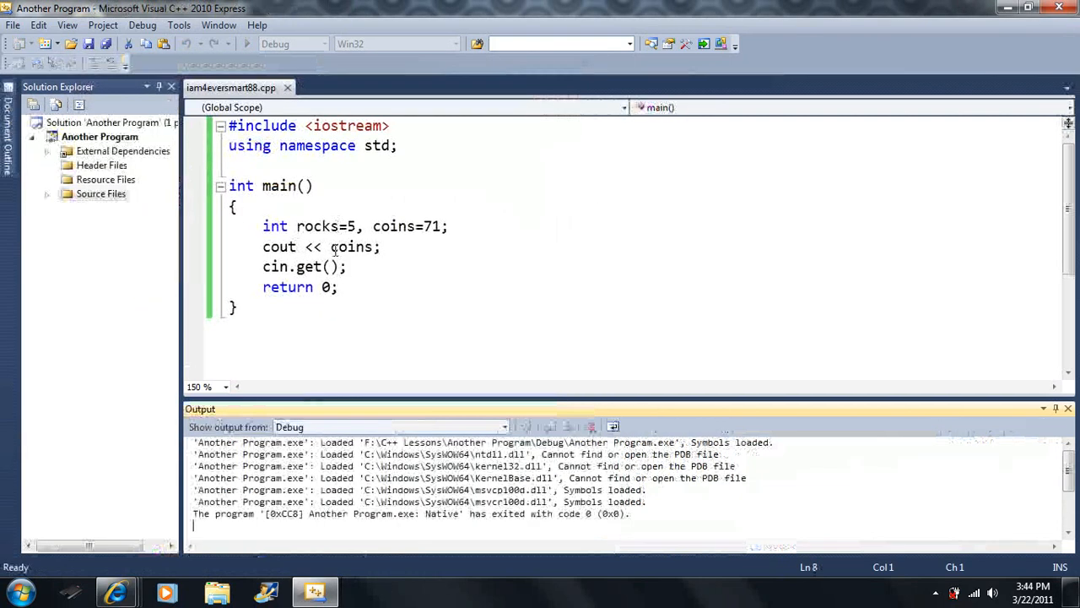
Add coins = rocks; before the output and run the program
{"action": "left_click", "coordinate": [453, 226]}
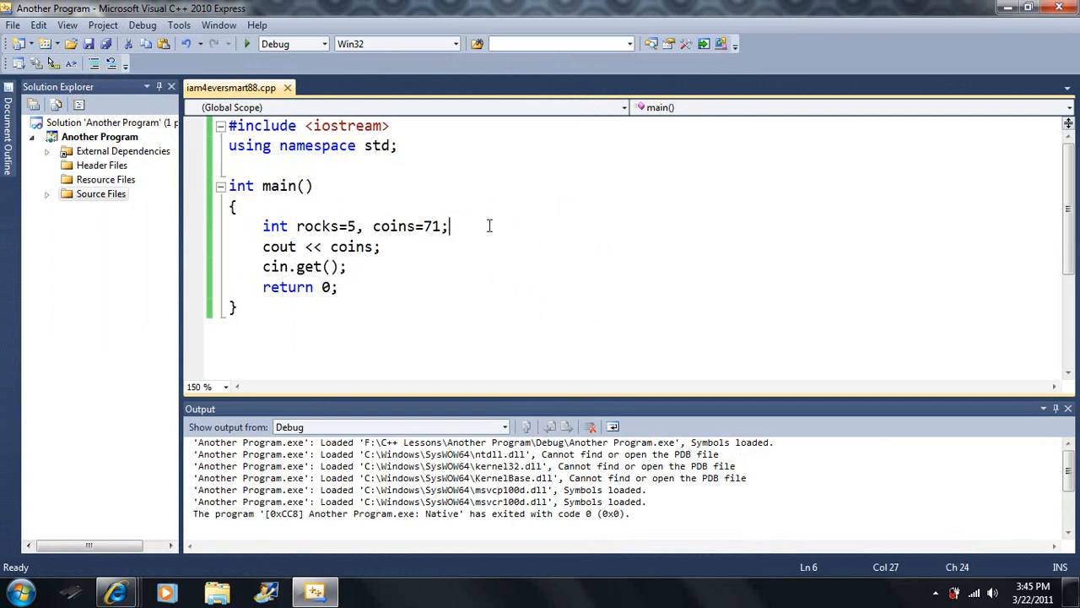
{"action": "key", "text": "Return"}
{"action": "type", "text": "coins = rocks;"}
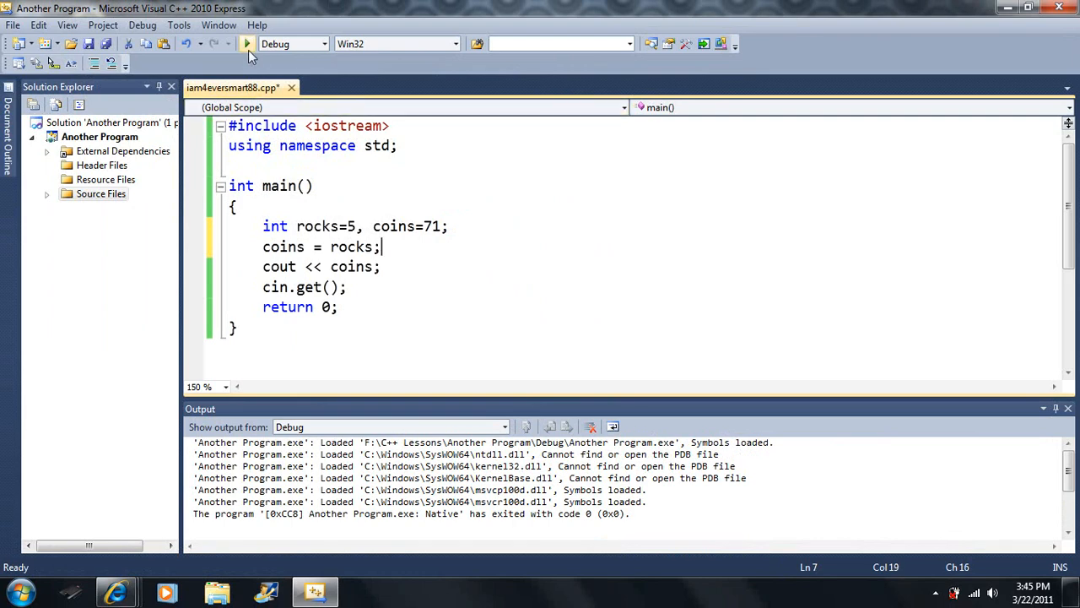
{"action": "left_click", "coordinate": [247, 44]}
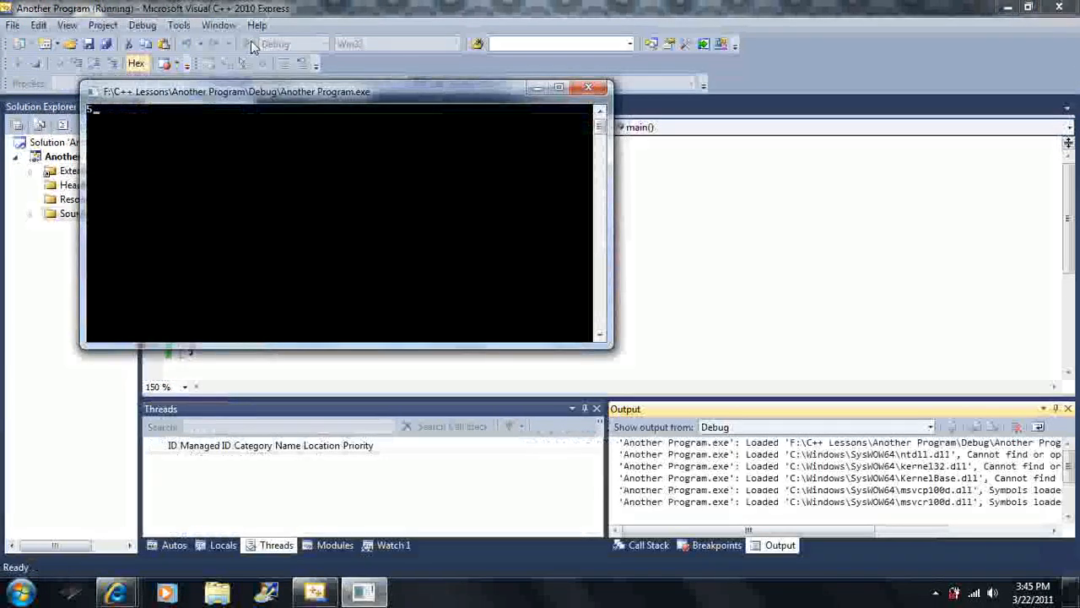
{"action": "key", "text": "Return"}
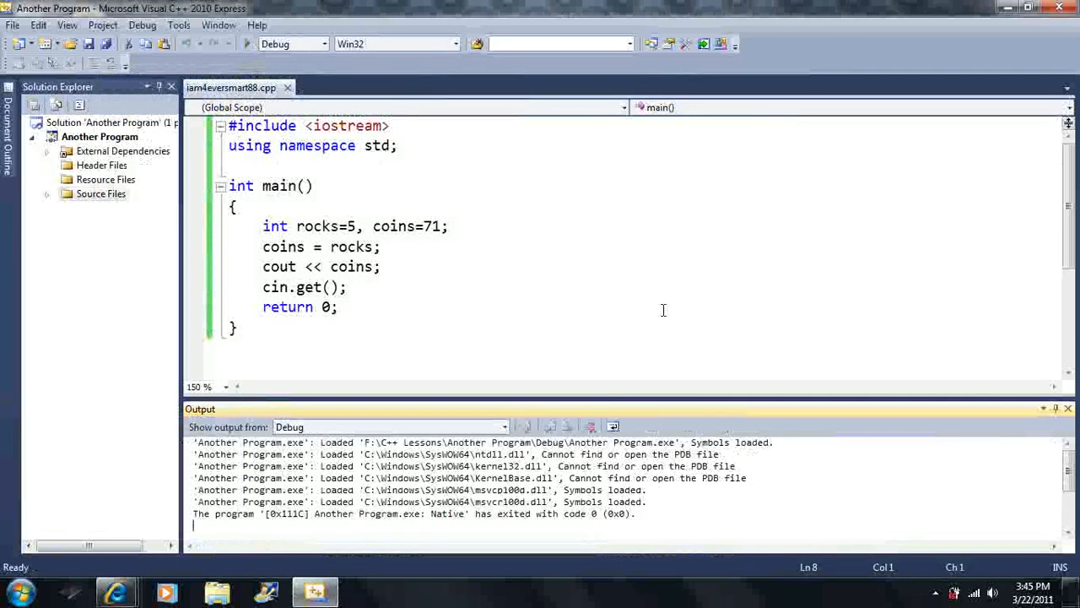
Change the assignment to coins = rocks + 3; and run again
{"action": "left_click", "coordinate": [384, 246]}
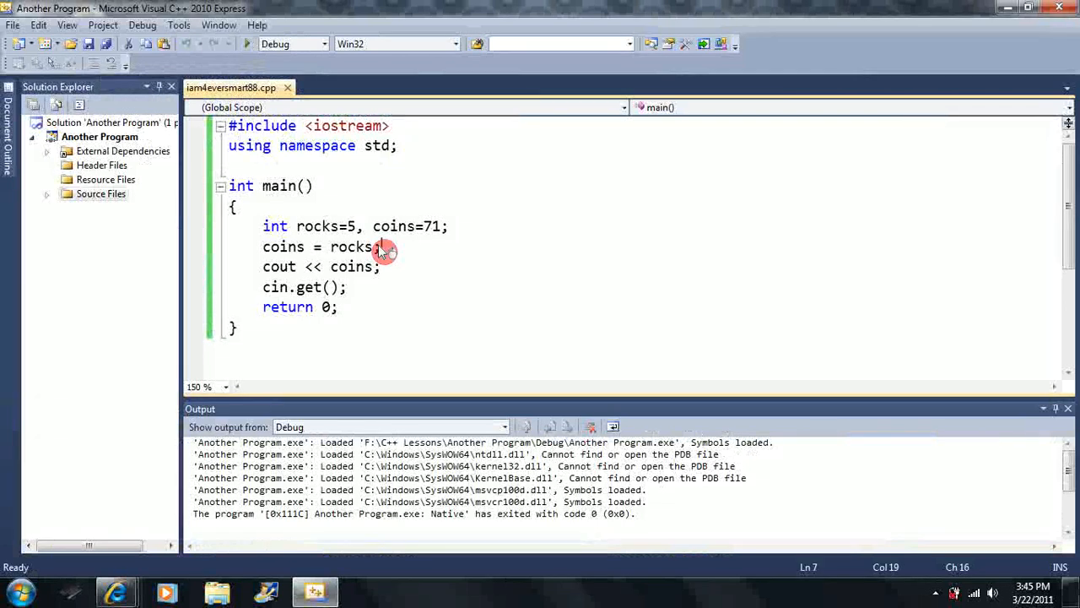
{"action": "left_click_drag", "start_coordinate": [331, 246], "coordinate": [375, 249]}
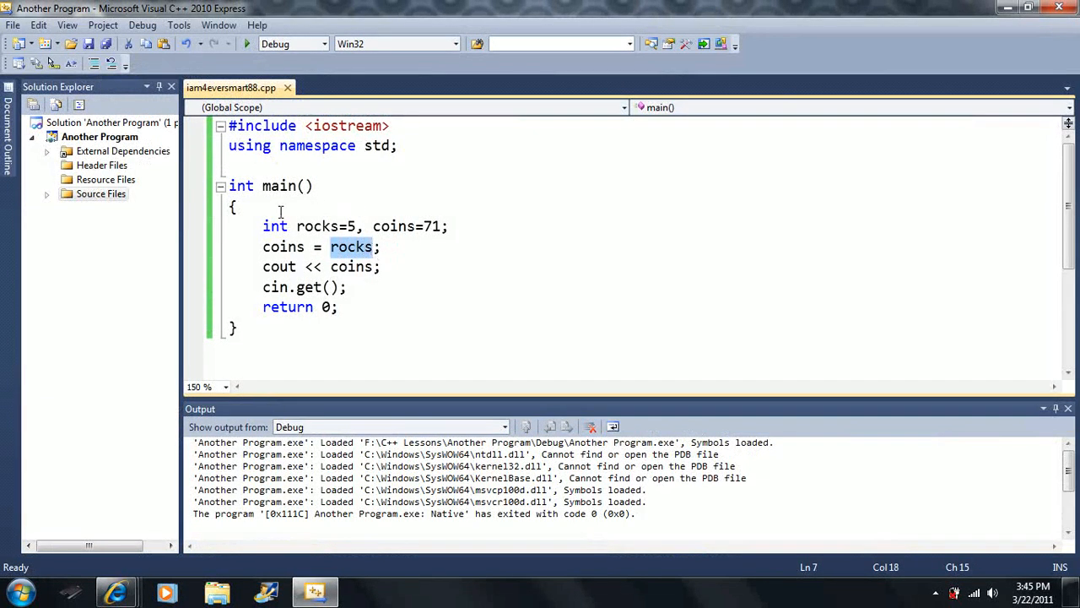
{"action": "left_click", "coordinate": [374, 248]}
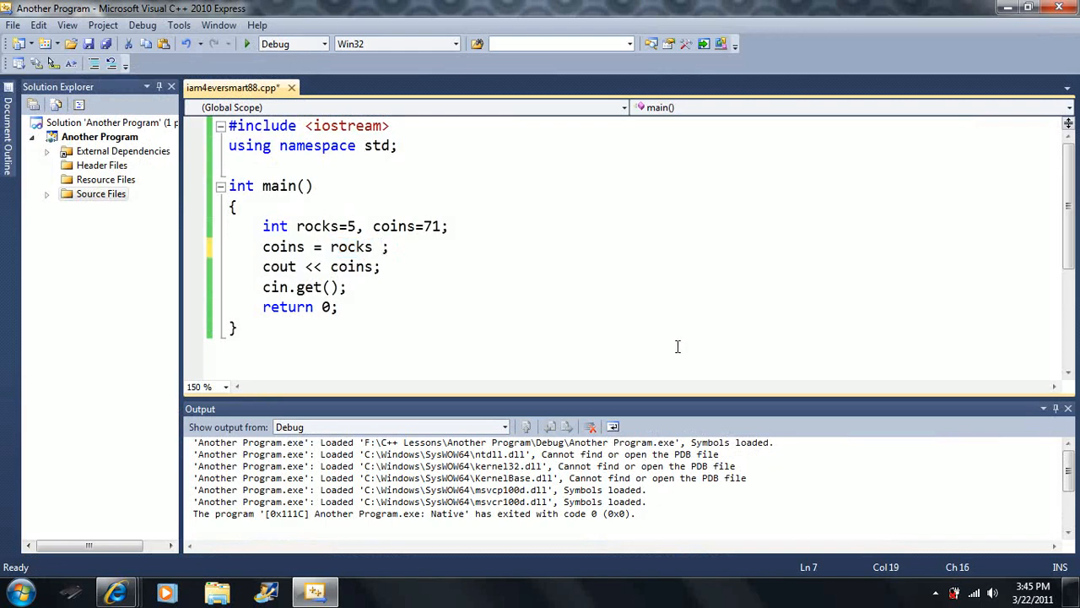
{"action": "type", "text": "+ "}
{"action": "type", "text": "3"}
{"action": "left_click", "coordinate": [246, 44]}
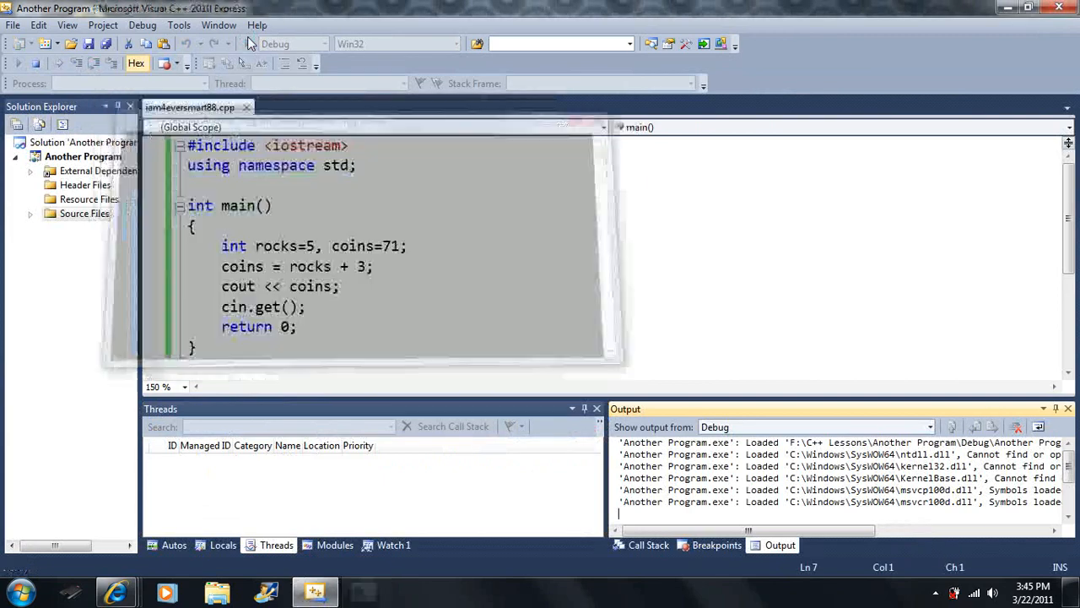
Close the console and rewrite the line as rocks + 3 = coins;
{"action": "key", "text": "Return"}
{"action": "left_click_drag", "start_coordinate": [331, 247], "coordinate": [408, 247]}
{"action": "key", "text": "ctrl+c"}
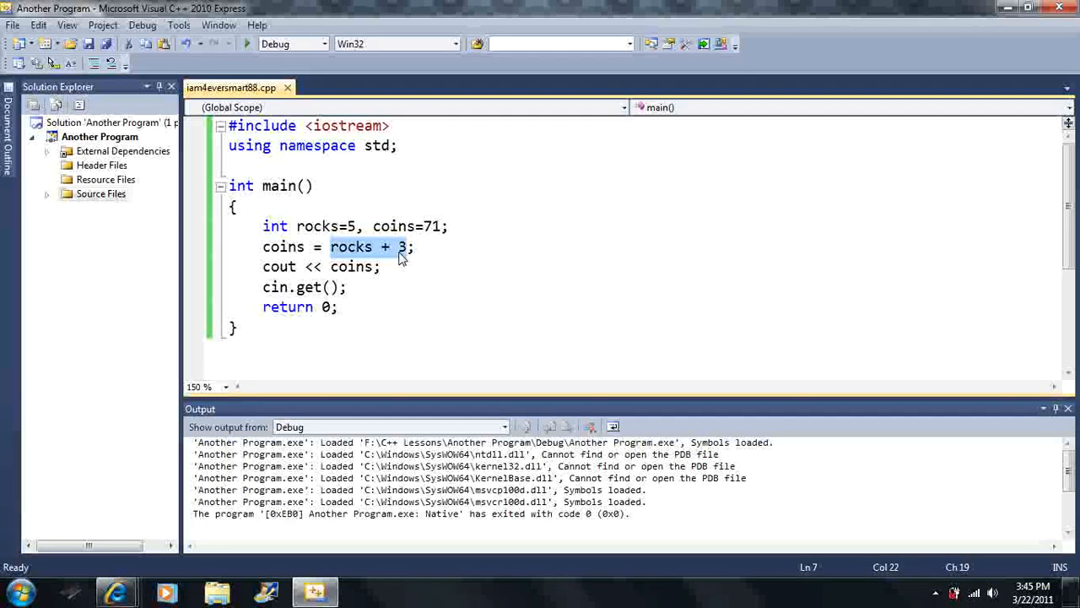
{"action": "key", "text": "BackSpace"}
{"action": "key", "text": "BackSpace"}
{"action": "key", "text": "BackSpace"}
{"action": "key", "text": "BackSpace"}
{"action": "key", "text": "BackSpace"}
{"action": "key", "text": "BackSpace"}
{"action": "key", "text": "BackSpace"}
{"action": "key", "text": "ctrl+v"}
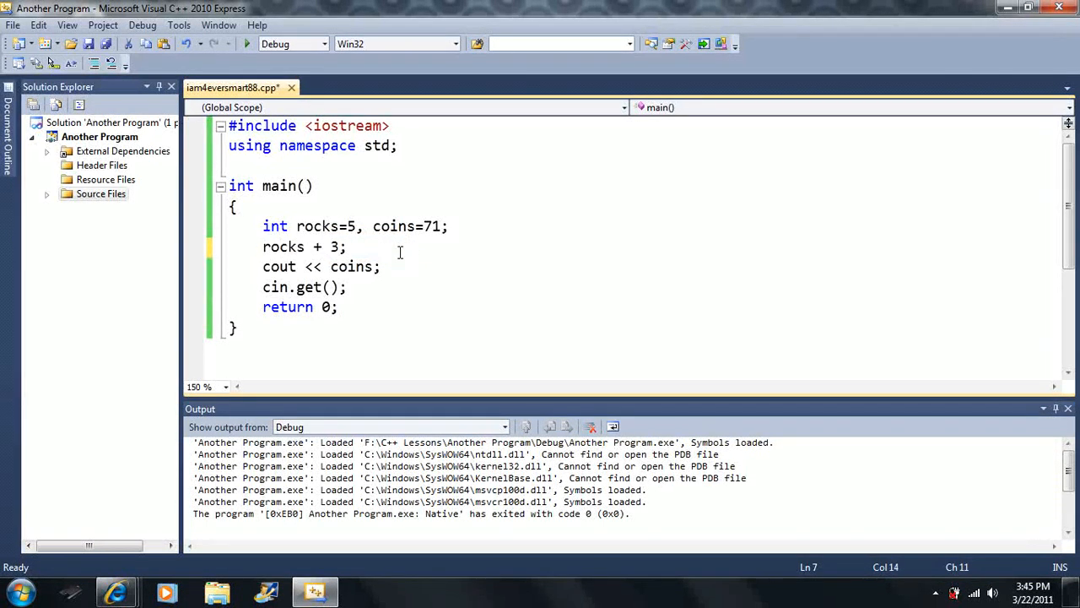
{"action": "type", "text": "= cpn"}
{"action": "key", "text": "BackSpace"}
{"action": "key", "text": "BackSpace"}
{"action": "type", "text": "oins"}
Undo back to coins = rocks + 3; and save the code
{"action": "left_click_drag", "start_coordinate": [340, 247], "coordinate": [263, 247]}
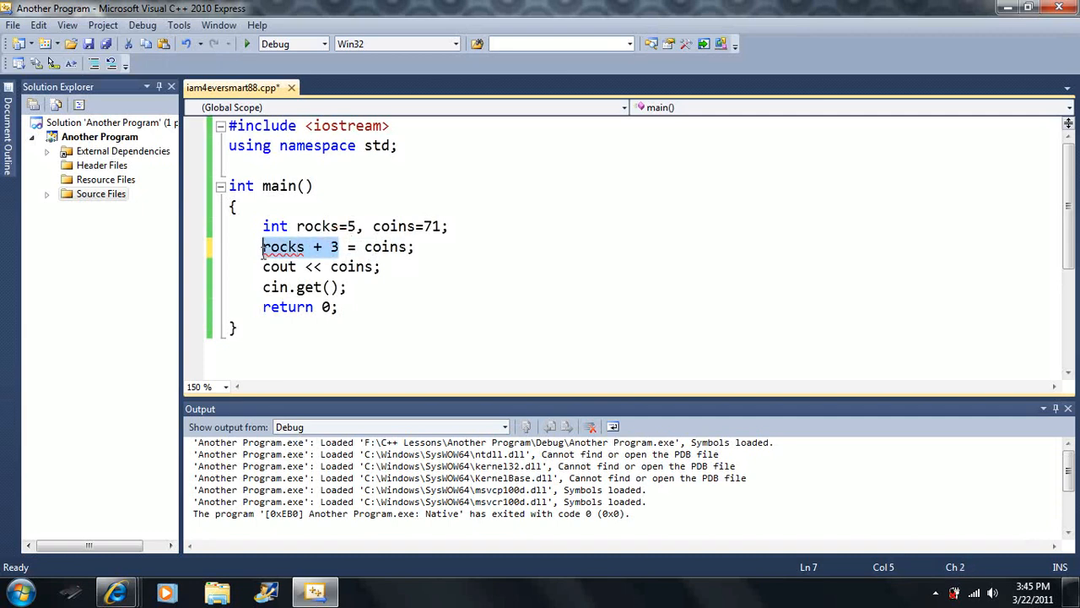
{"action": "left_click", "coordinate": [366, 246]}
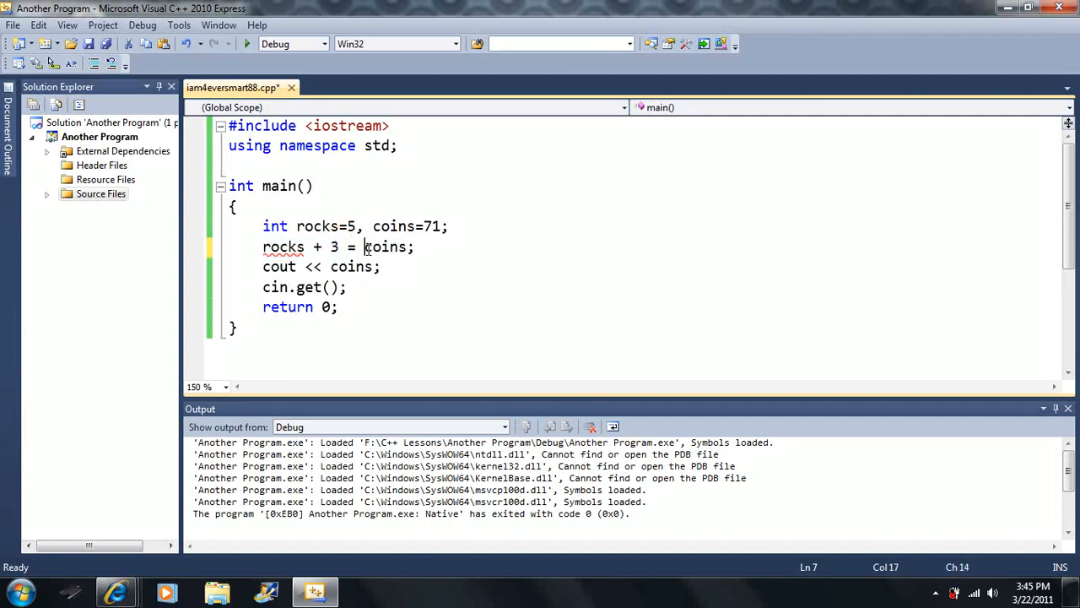
{"action": "left_click_drag", "start_coordinate": [366, 246], "coordinate": [400, 247]}
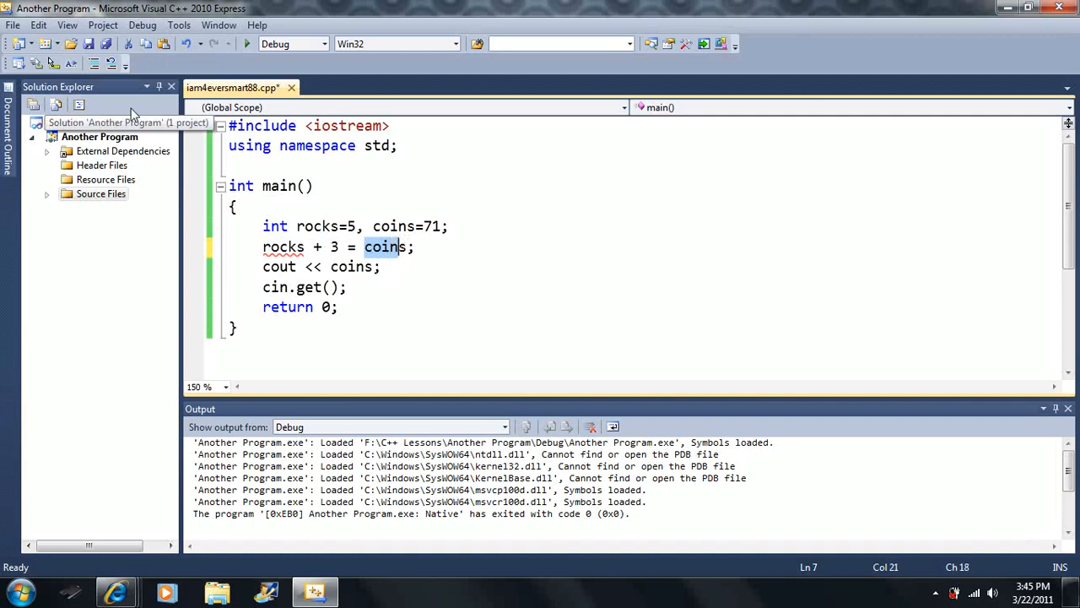
{"action": "type", "text": "cpm"}
{"action": "key", "text": "ctrl+z"}
{"action": "type", "text": "coins = rocks + 3"}
{"action": "key", "text": "ctrl+s"}
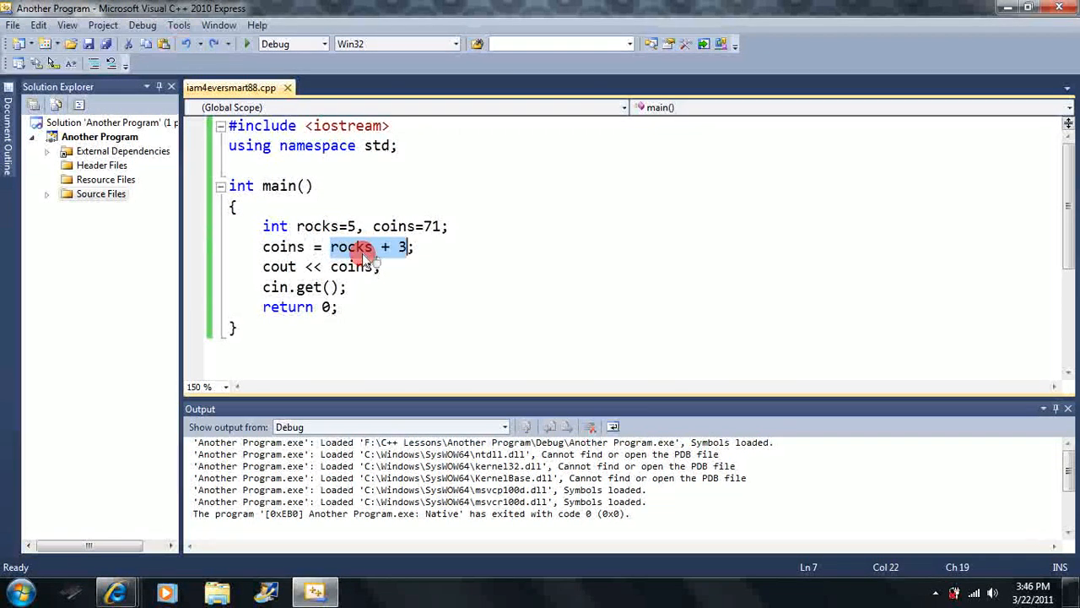
Add blank lines around the assignment and change it to coins = coins + 3
{"action": "left_click", "coordinate": [367, 247]}
{"action": "left_click", "coordinate": [451, 228]}
{"action": "key", "text": "Return"}
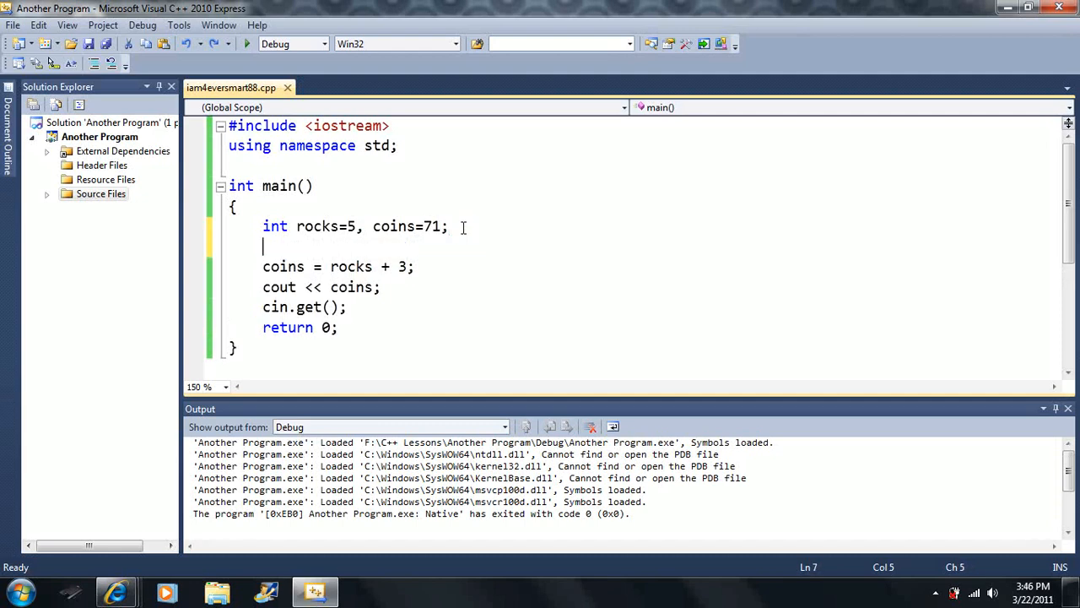
{"action": "left_click", "coordinate": [451, 267]}
{"action": "key", "text": "Return"}
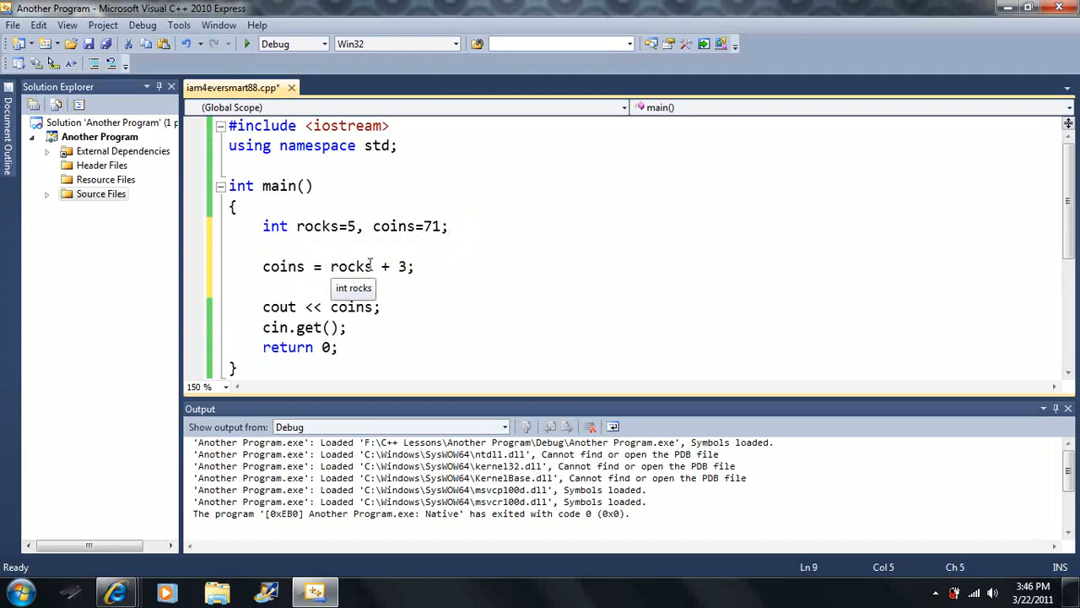
{"action": "left_click_drag", "start_coordinate": [330, 267], "coordinate": [410, 270]}
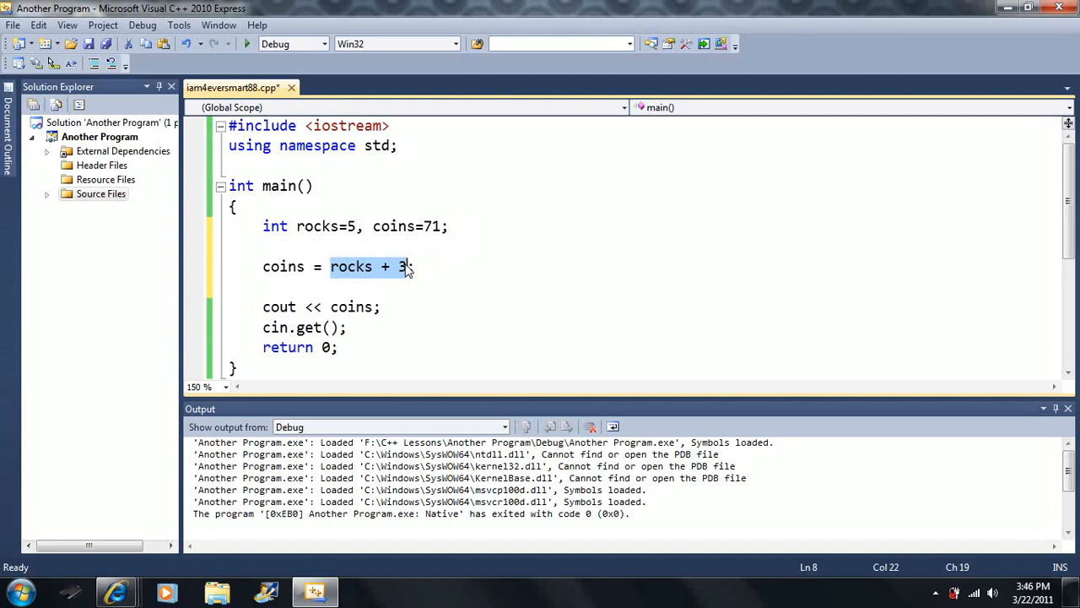
{"action": "left_click", "coordinate": [408, 269]}
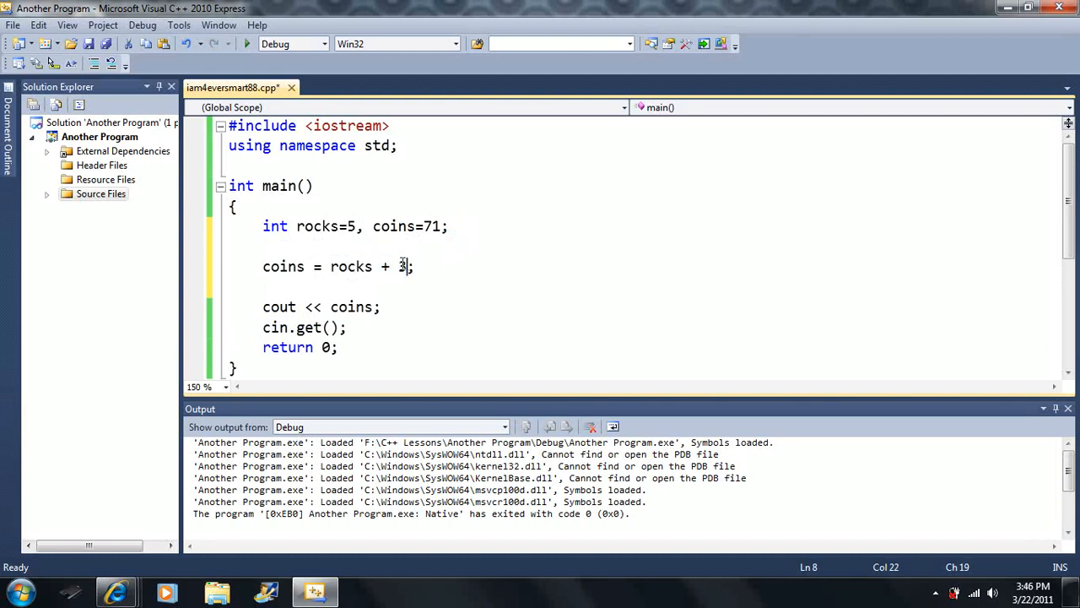
{"action": "left_click_drag", "start_coordinate": [372, 267], "coordinate": [330, 269]}
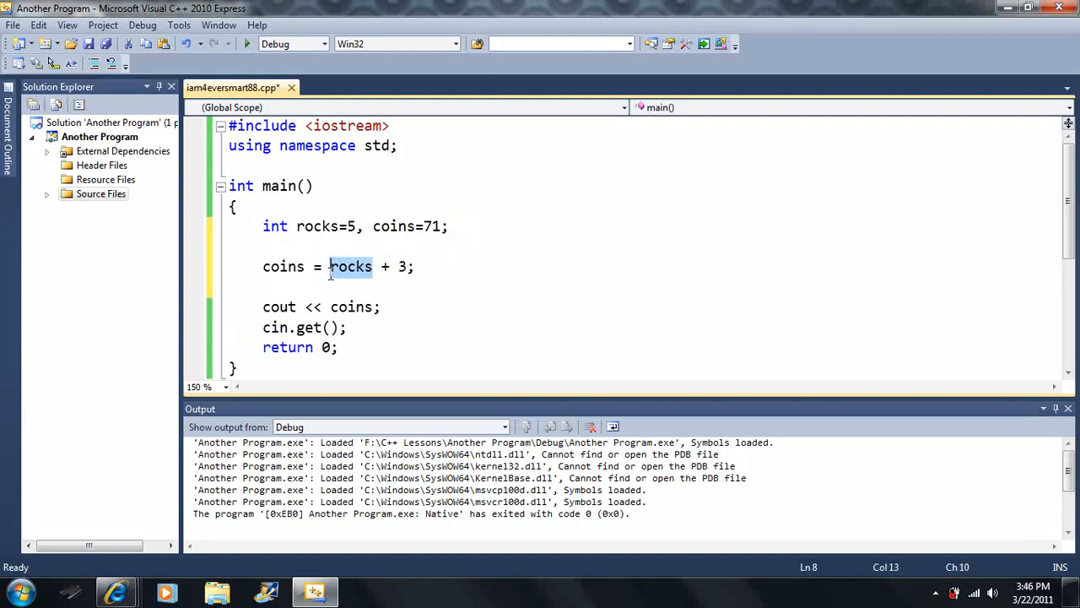
{"action": "type", "text": "coins"}
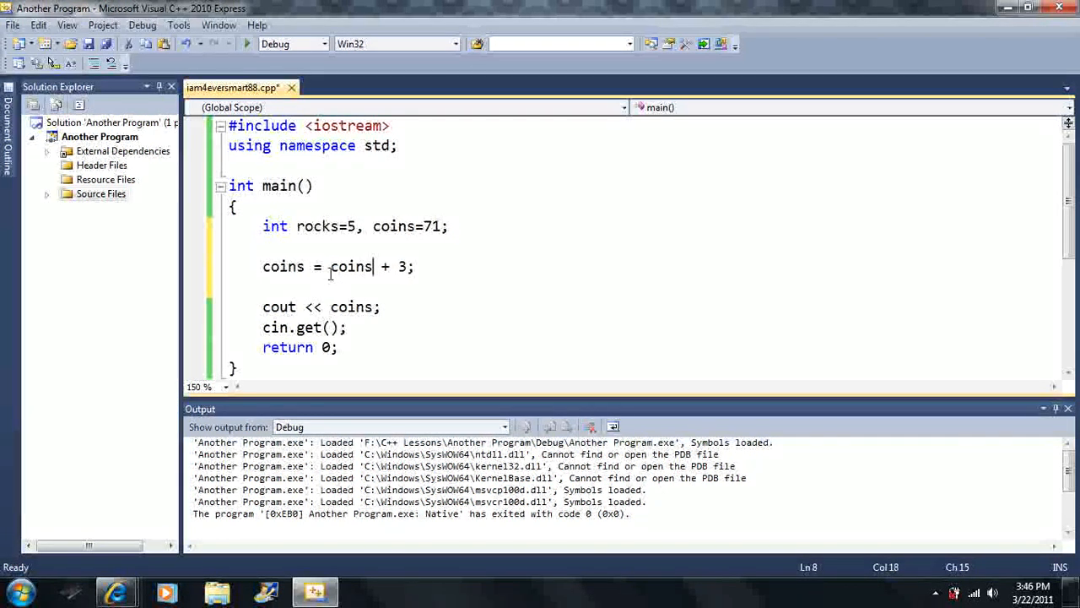
Review the coins = coins + 3 line and run the program to print 74
{"action": "left_click", "coordinate": [367, 267]}
{"action": "left_click", "coordinate": [430, 252]}
{"action": "left_click", "coordinate": [415, 266]}
{"action": "mouse_move", "coordinate": [373, 267]}
{"action": "left_mouse_down"}
{"action": "mouse_move", "coordinate": [331, 274]}
{"action": "mouse_move", "coordinate": [414, 267]}
{"action": "left_mouse_up"}
{"action": "left_click", "coordinate": [330, 267]}
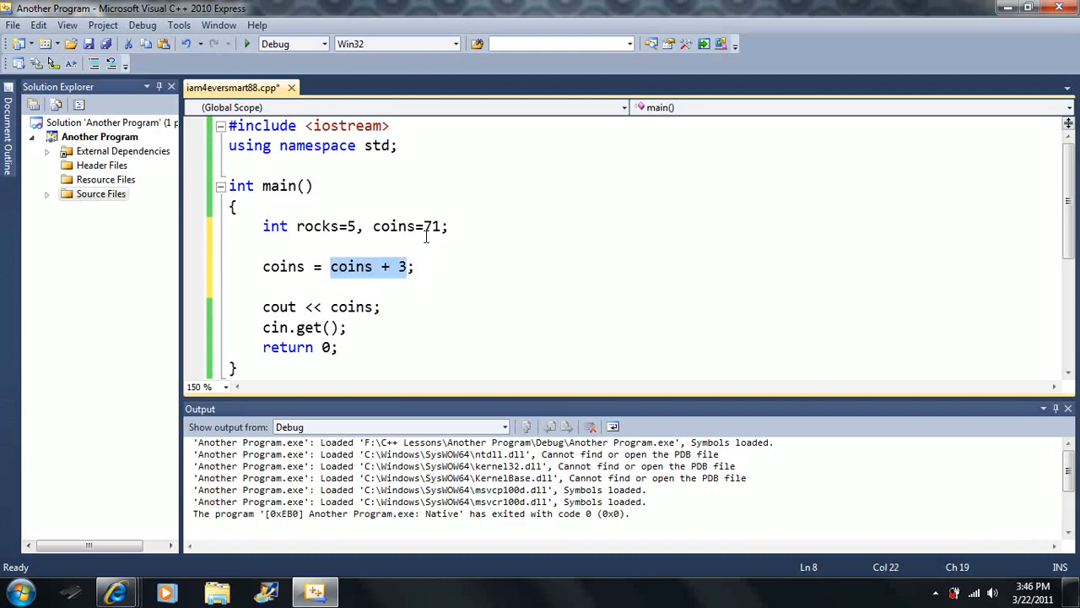
{"action": "left_click", "coordinate": [355, 266]}
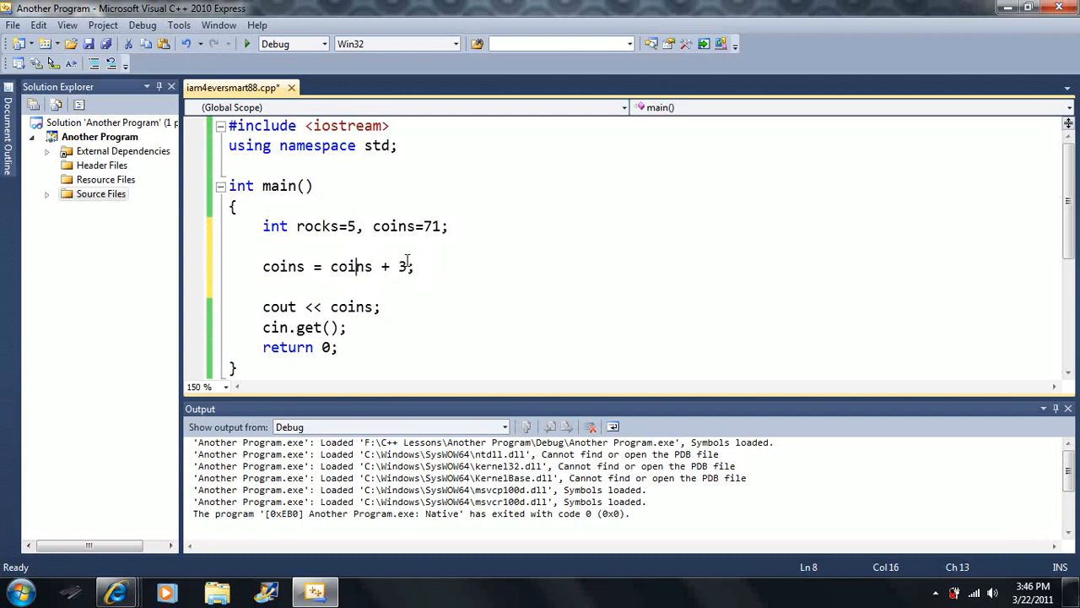
{"action": "left_click", "coordinate": [248, 44]}
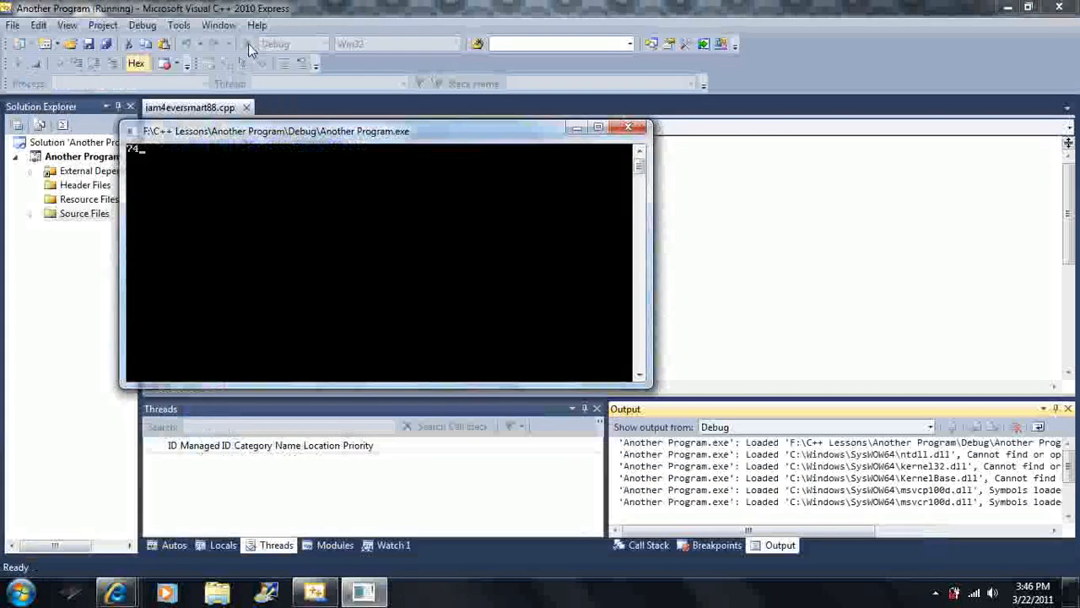
Change the increase to coins = coins + 1 and run to print 72
{"action": "key", "text": "Return"}
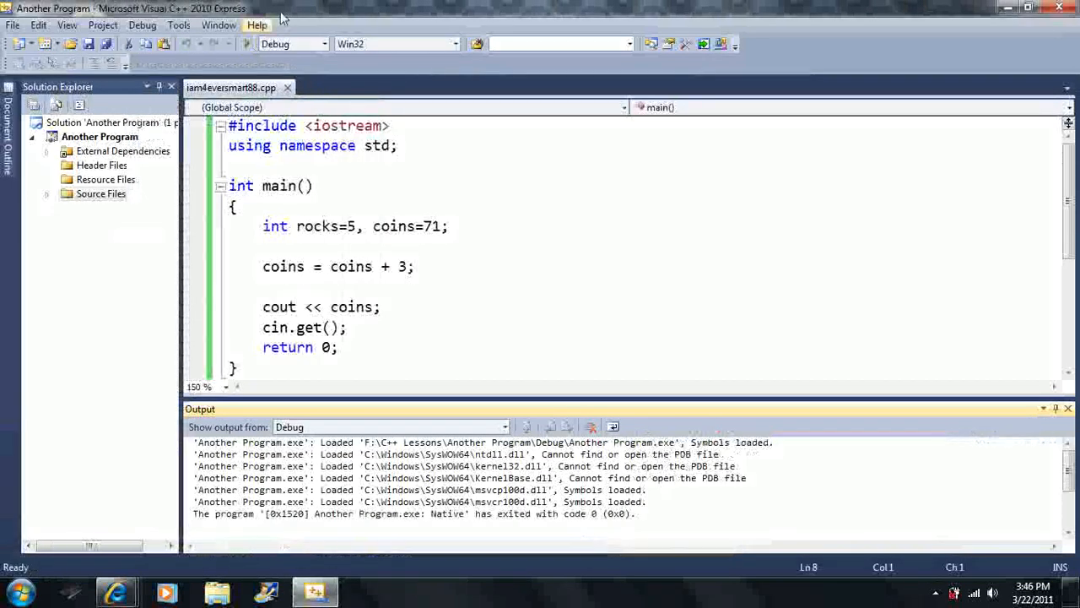
{"action": "left_click_drag", "start_coordinate": [397, 265], "coordinate": [409, 266]}
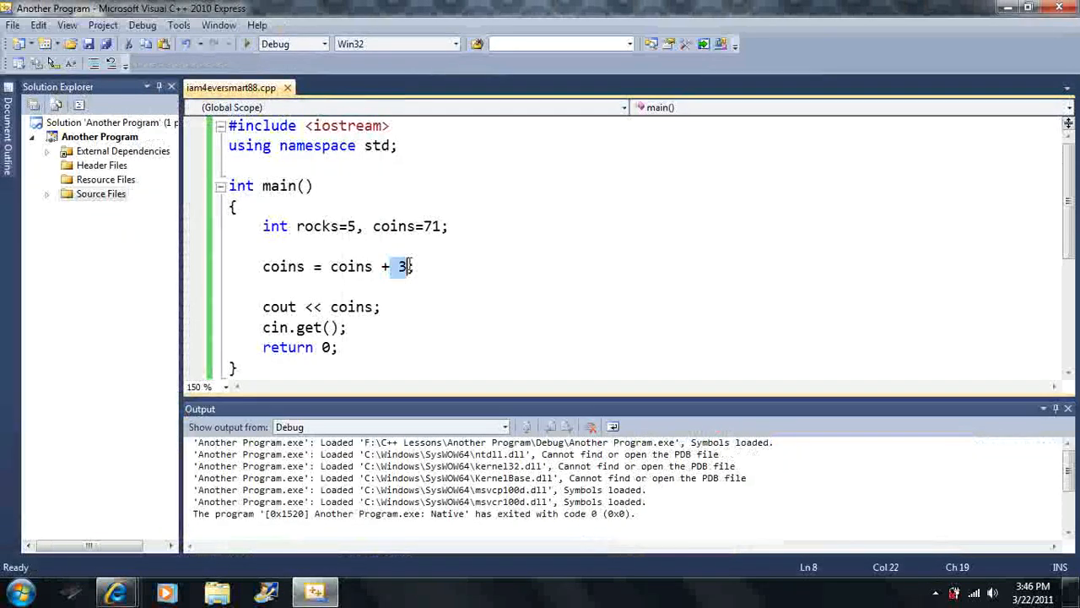
{"action": "type", "text": "1"}
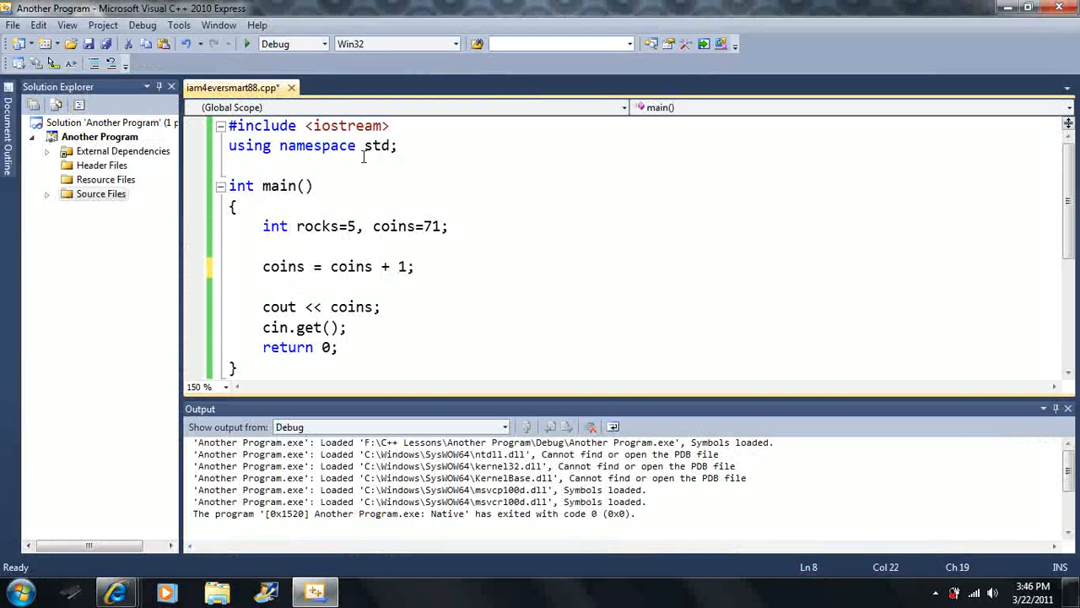
{"action": "left_click", "coordinate": [247, 44]}
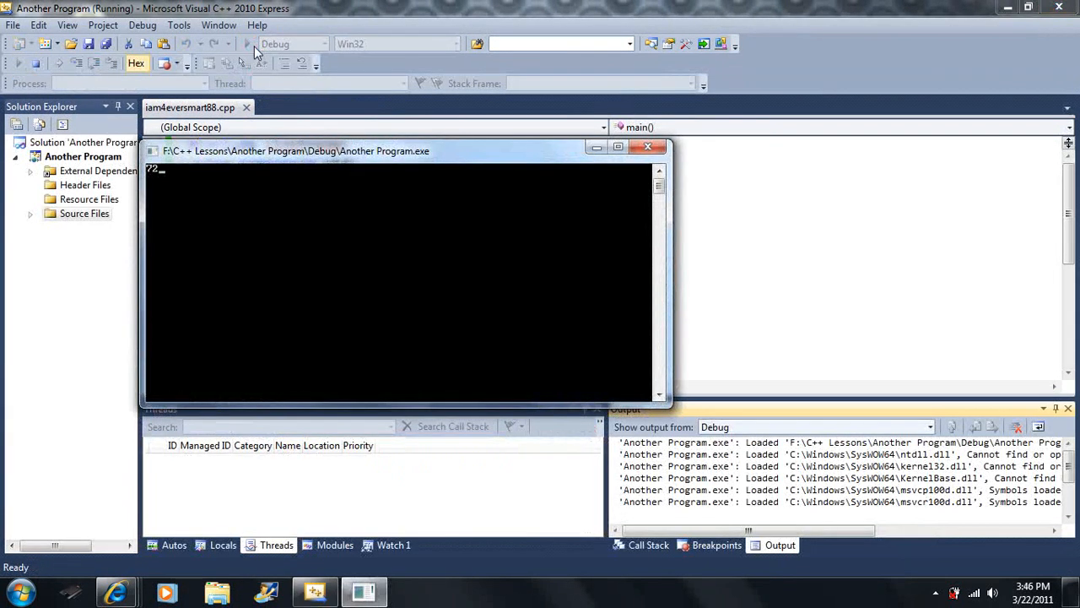
{"action": "key", "text": "Return"}
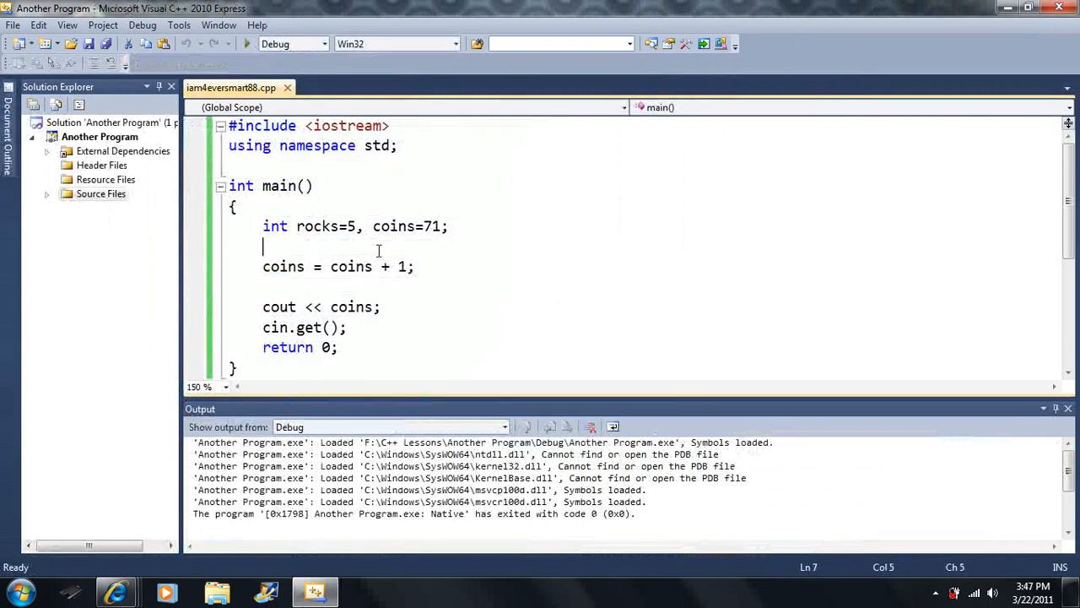
Delete the coins = coins + 1 line and start a fresh line below the declarations
{"action": "mouse_move", "coordinate": [416, 267]}
{"action": "left_mouse_down"}
{"action": "mouse_move", "coordinate": [263, 266]}
{"action": "mouse_move", "coordinate": [230, 245]}
{"action": "left_mouse_up"}
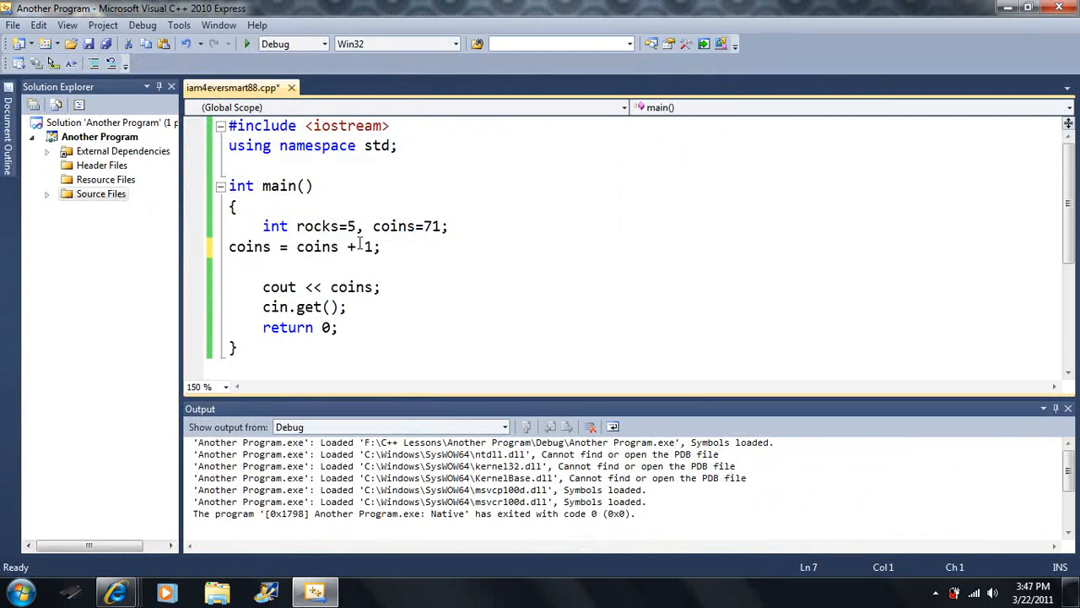
{"action": "left_click_drag", "start_coordinate": [382, 246], "coordinate": [226, 246]}
{"action": "key", "text": "Delete"}
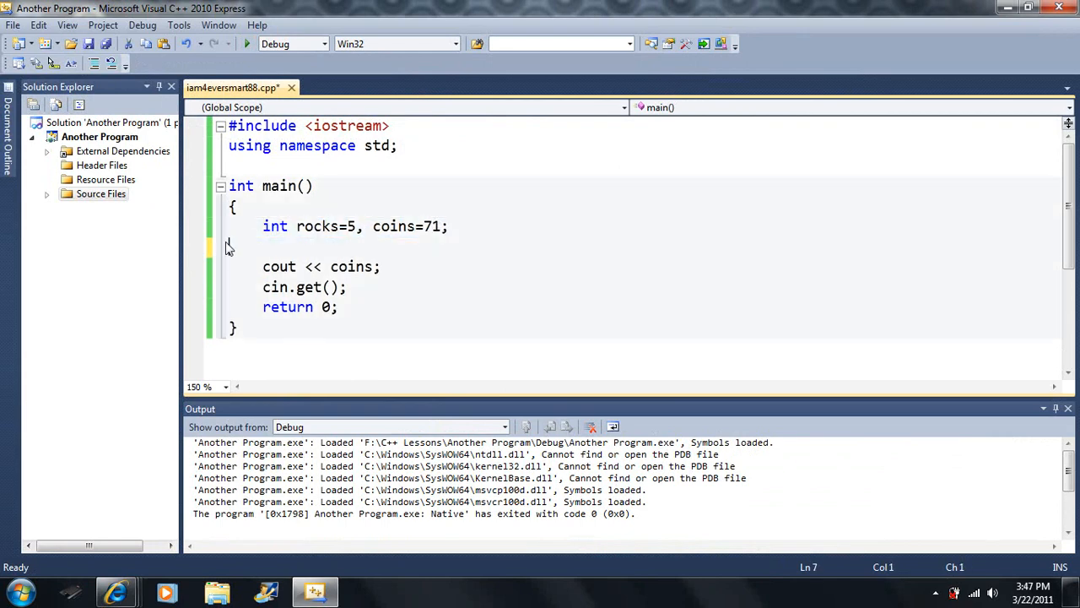
{"action": "key", "text": "BackSpace"}
{"action": "key", "text": "Return"}
{"action": "type", "text": "cout <<"}
{"action": "type", "text": " \""}
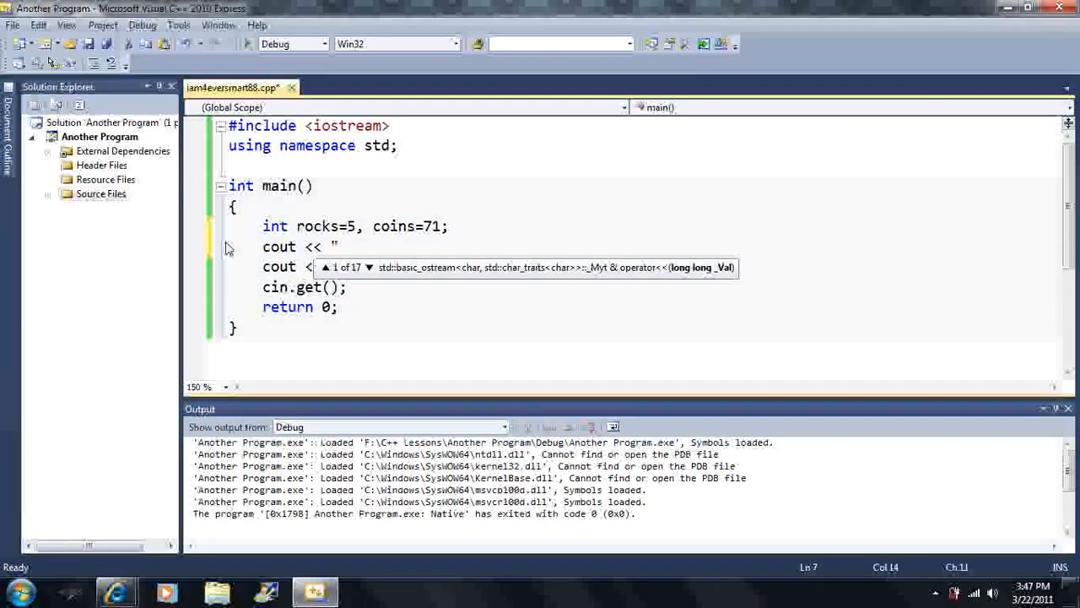
{"action": "type", "text": "Hel"}
Write cout << "Would you like to buy a rock for 1 coin?"; after the declarations
{"action": "key", "text": "BackSpace"}
{"action": "key", "text": "BackSpace"}
{"action": "key", "text": "BackSpace"}
{"action": "type", "text": "Would you like to buy a rock for 1 coin?\""}
{"action": "key", "text": "BackSpace"}
{"action": "type", "text": "\";"}
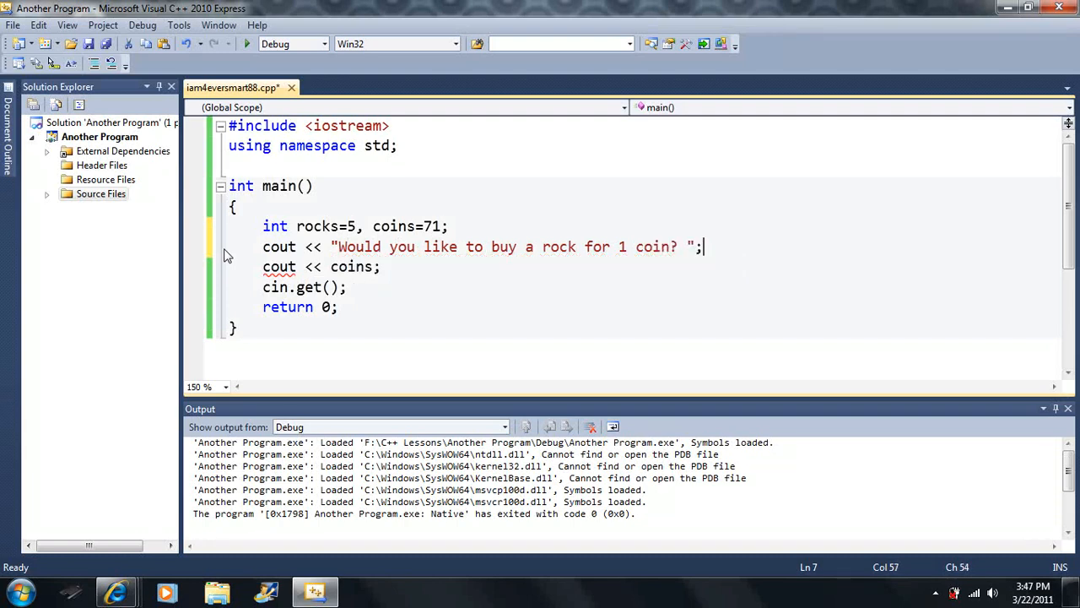
{"action": "left_click", "coordinate": [454, 228]}
Declare char choice = 'b'; below the other declarations
{"action": "key", "text": "Return"}
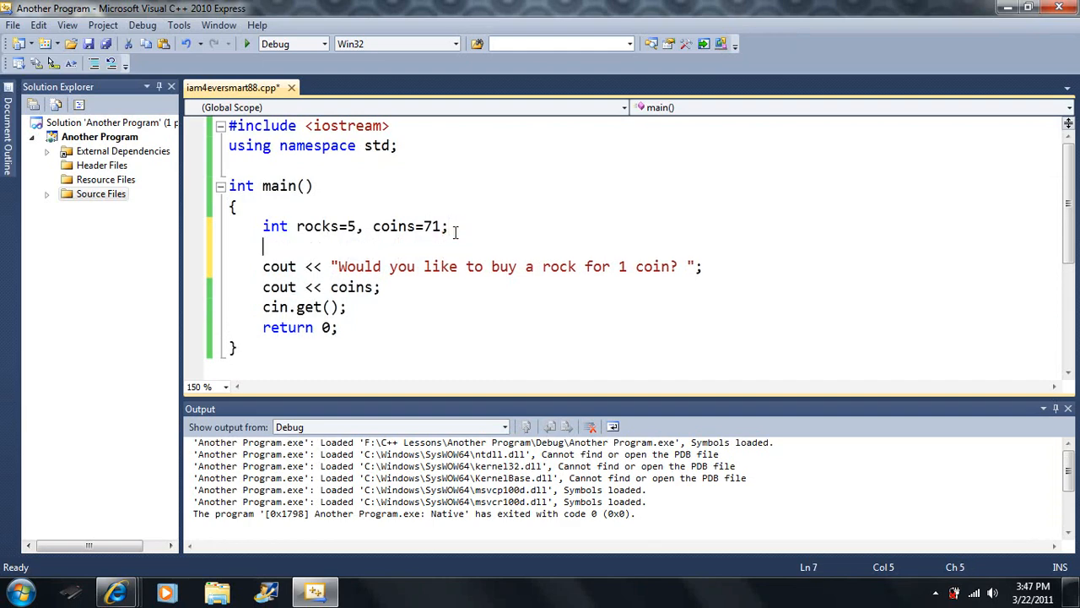
{"action": "type", "text": "char "}
{"action": "type", "text": "cho"}
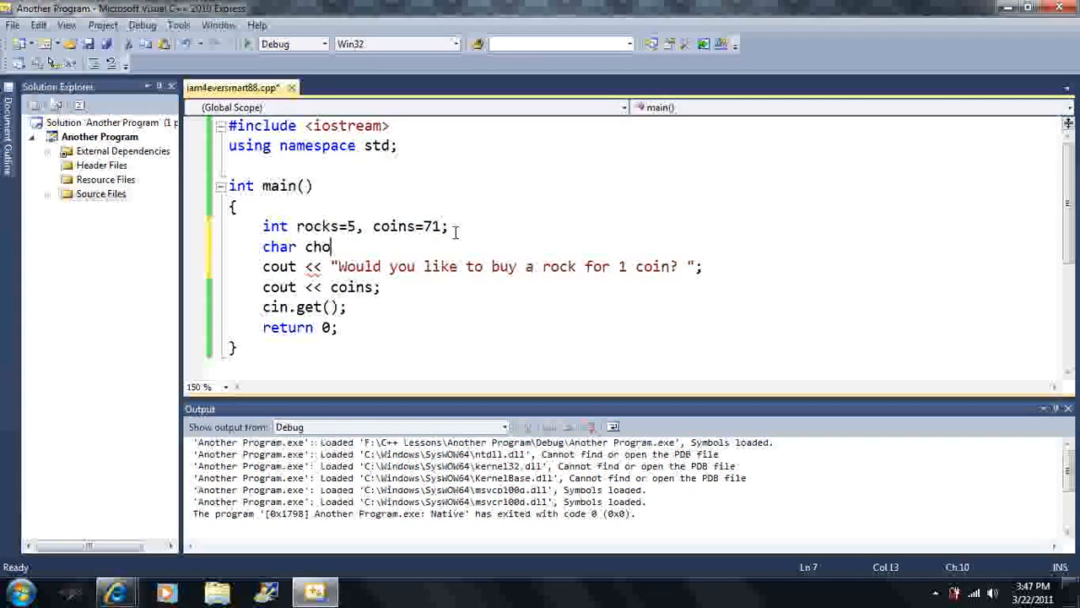
{"action": "type", "text": "ice <<"}
{"action": "key", "text": "BackSpace"}
{"action": "key", "text": "BackSpace"}
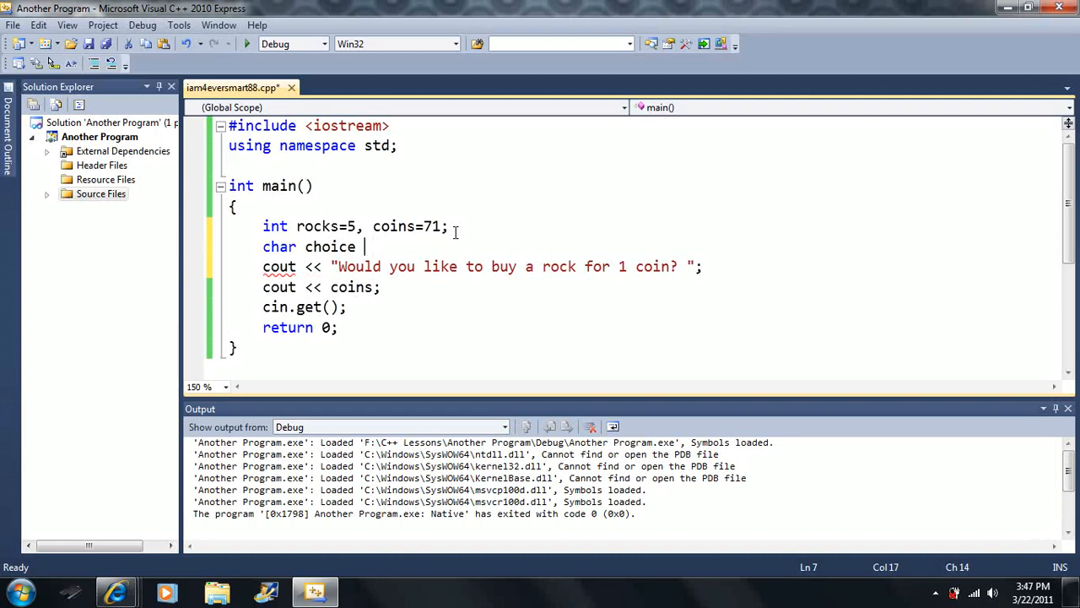
{"action": "type", "text": "= 'b';"}
{"action": "double_click", "coordinate": [393, 247]}
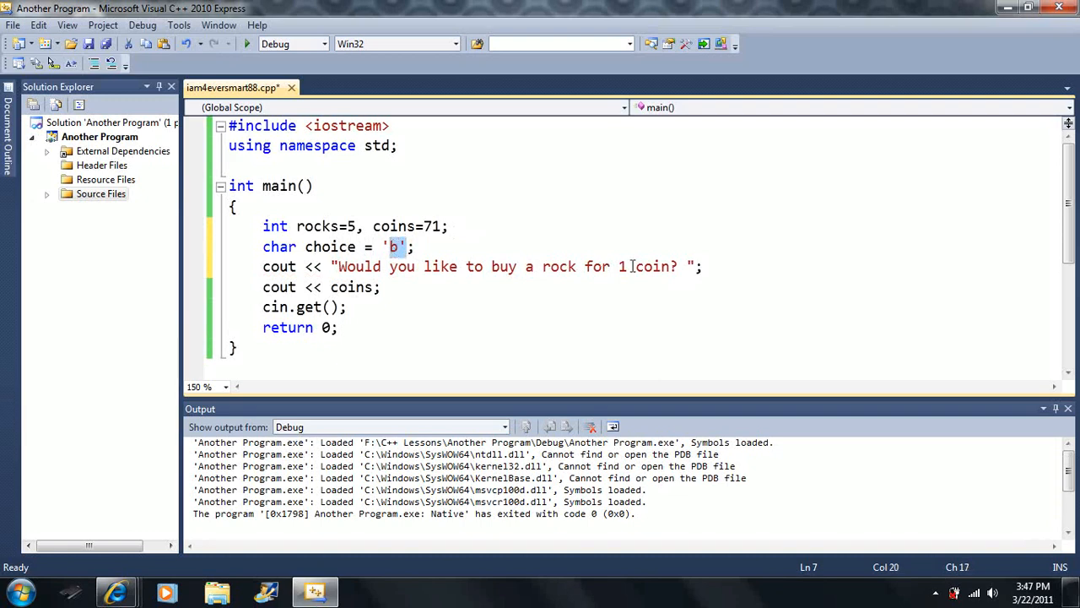
Add cin >> choice; after the question line
{"action": "left_click", "coordinate": [706, 266]}
{"action": "key", "text": "BackSpace"}
{"action": "key", "text": "Return"}
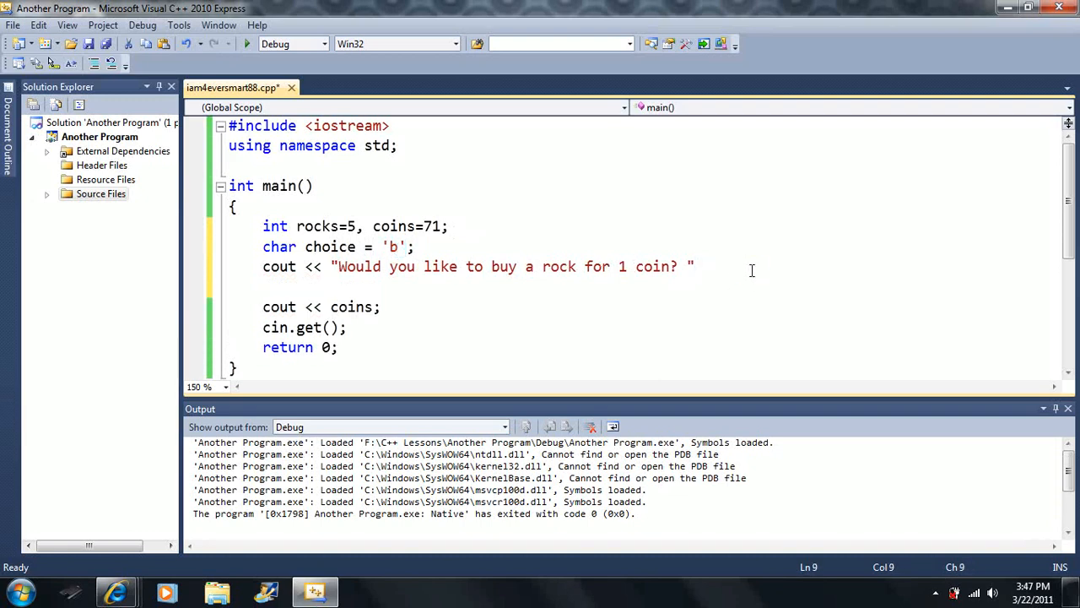
{"action": "key", "text": "BackSpace"}
{"action": "type", "text": ";"}
{"action": "key", "text": "Return"}
{"action": "type", "text": "c"}
{"action": "type", "text": "in >> choice"}
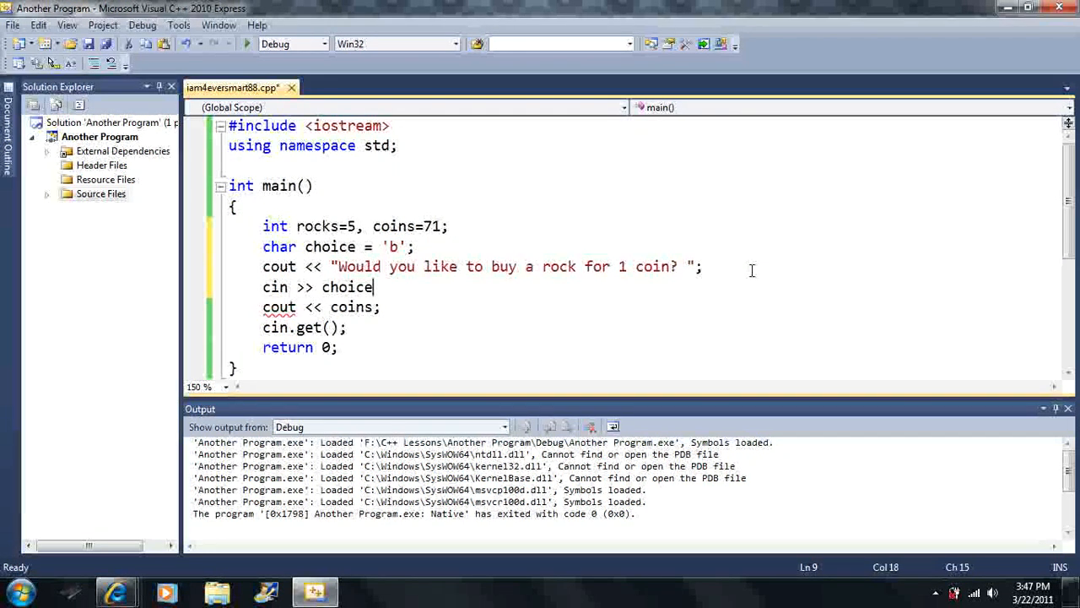
{"action": "type", "text": ";"}
{"action": "key", "text": "Return"}
{"action": "type", "text": "if(c"}
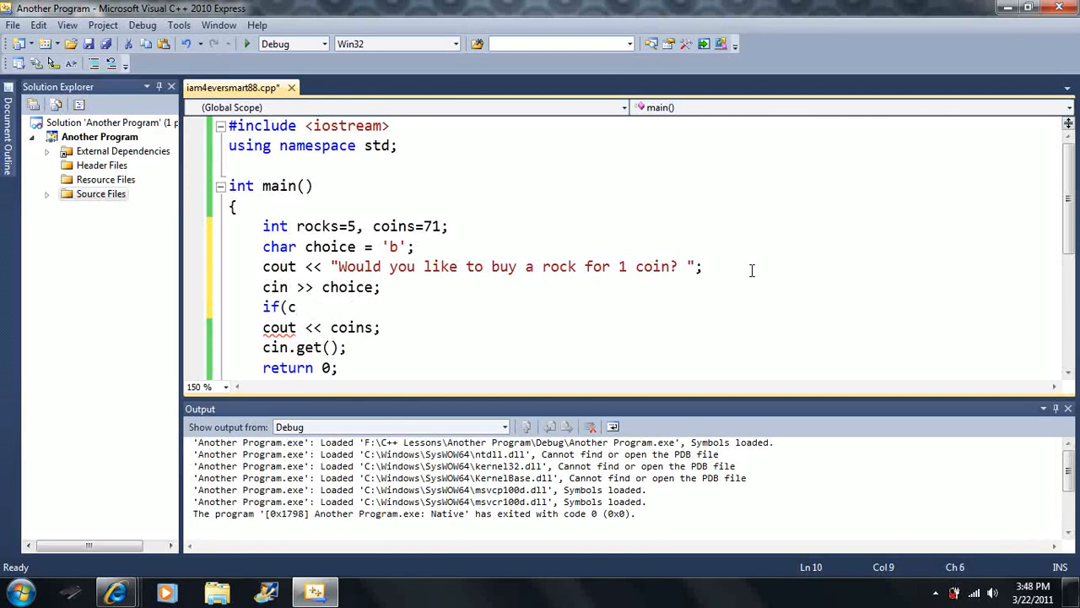
{"action": "type", "text": "hoice "}
{"action": "type", "text": "== '"}
{"action": "type", "text": "y')"}
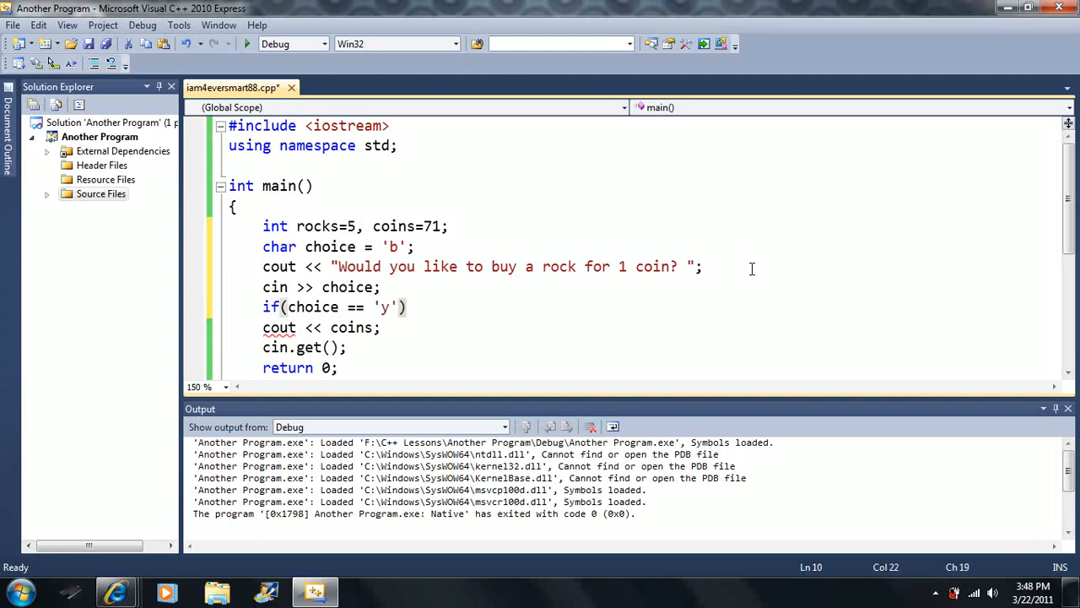
Write the condition if(choice == 'y'), keeping the double equals comparison
{"action": "left_click", "coordinate": [348, 306]}
{"action": "left_click_drag", "start_coordinate": [348, 306], "coordinate": [364, 308]}
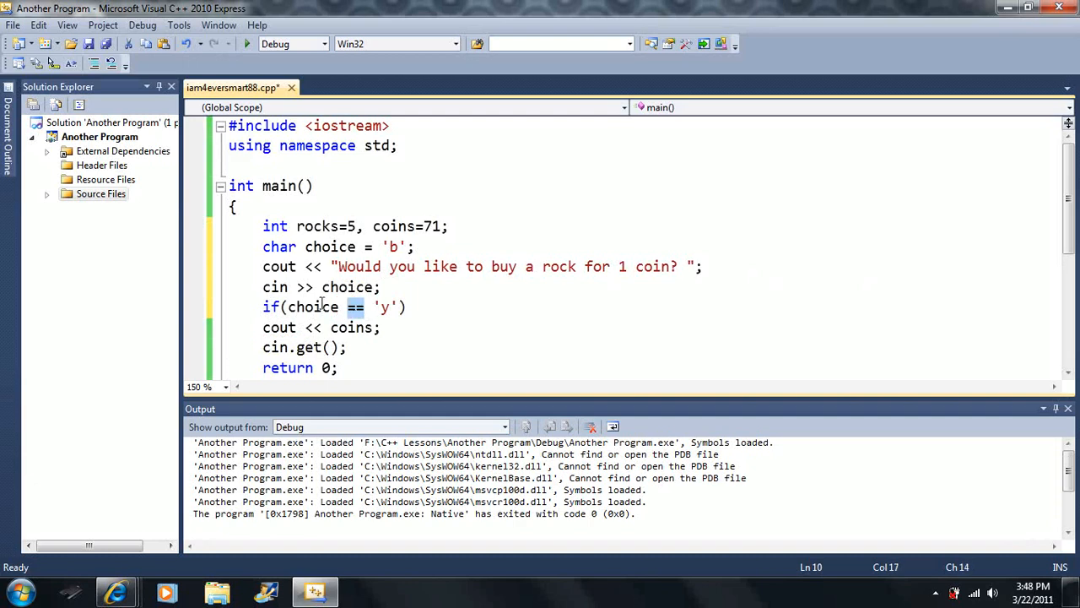
{"action": "left_click", "coordinate": [347, 306]}
{"action": "key", "text": "Delete"}
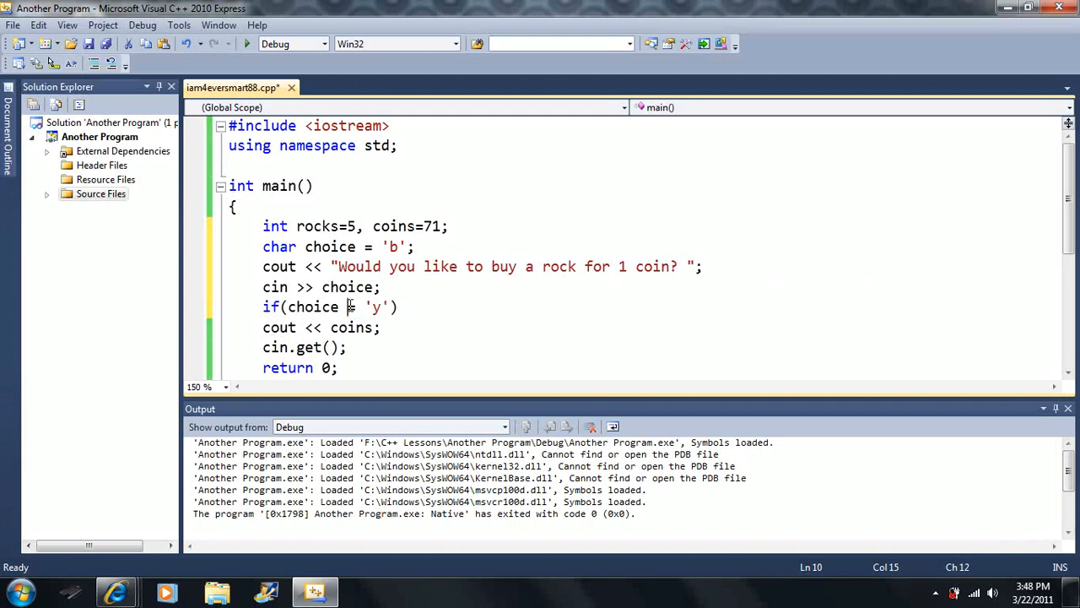
{"action": "type", "text": "="}
{"action": "double_click", "coordinate": [350, 307]}
{"action": "left_click", "coordinate": [355, 307]}
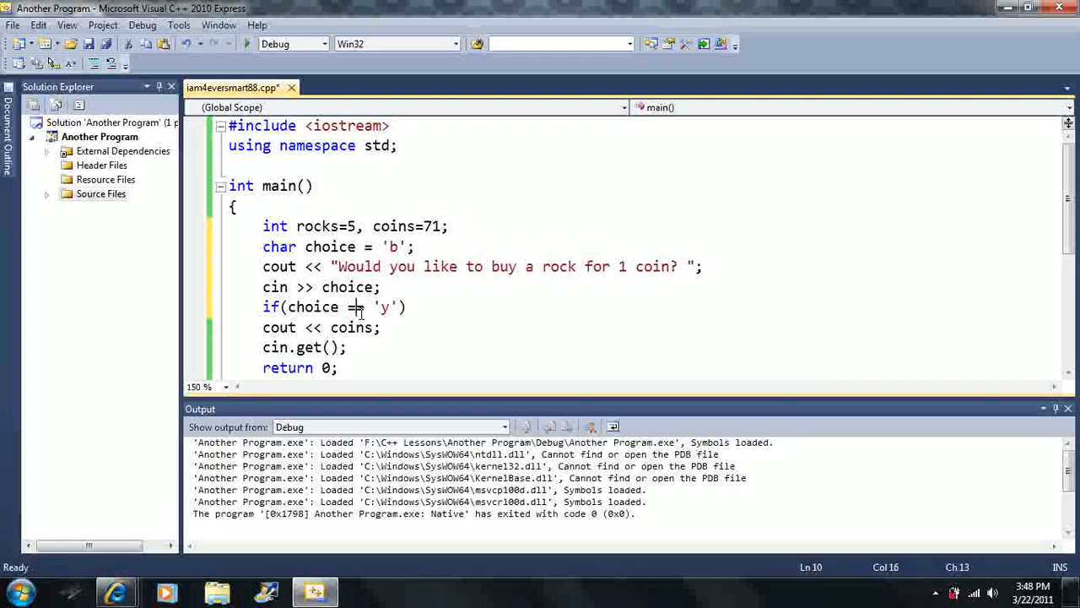
Add an empty braced block under the if condition
{"action": "left_click", "coordinate": [414, 308]}
{"action": "key", "text": "Return"}
{"action": "type", "text": "{"}
{"action": "key", "text": "Return"}
{"action": "type", "text": "}"}
{"action": "key", "text": "Up"}
{"action": "key", "text": "Return"}
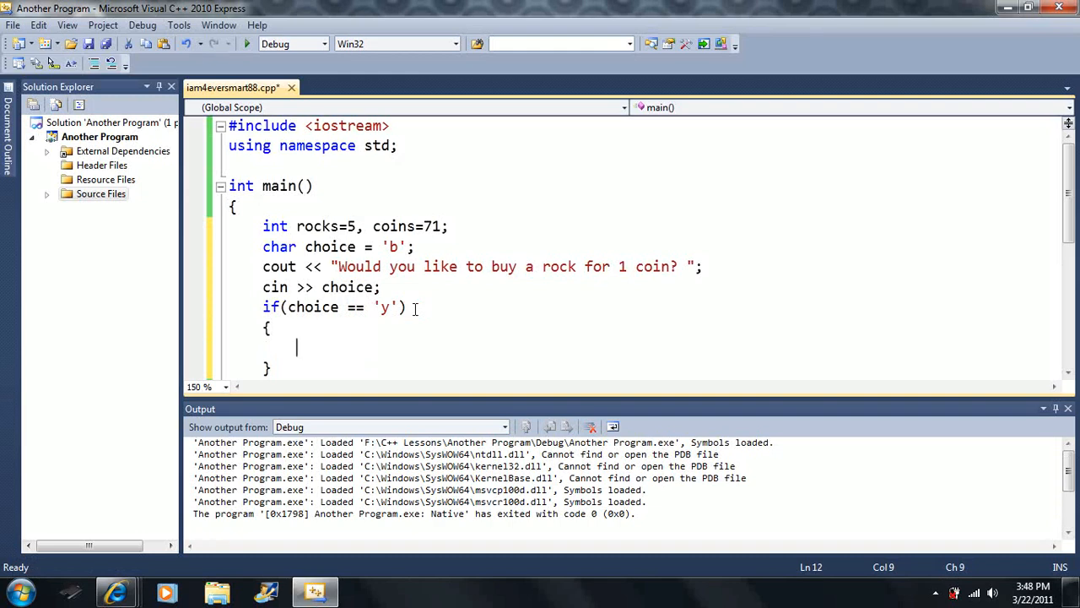
{"action": "type", "text": "cins"}
Inside the if block write coins = coins - 1; and rocks = rocks + 1;
{"action": "key", "text": "BackSpace"}
{"action": "key", "text": "BackSpace"}
{"action": "key", "text": "BackSpace"}
{"action": "type", "text": "oins = coins- "}
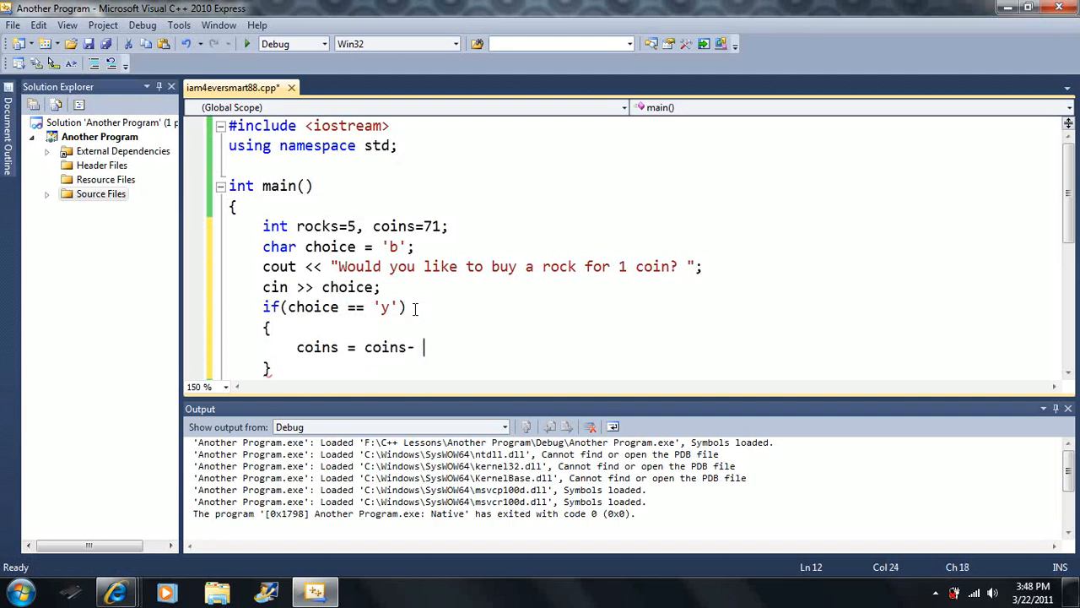
{"action": "type", "text": "1"}
{"action": "key", "text": "Left"}
{"action": "key", "text": "Left"}
{"action": "key", "text": "Left"}
{"action": "key", "text": "Right"}
{"action": "key", "text": "Right"}
{"action": "type", "text": ";"}
{"action": "key", "text": "Return"}
{"action": "type", "text": "rok"}
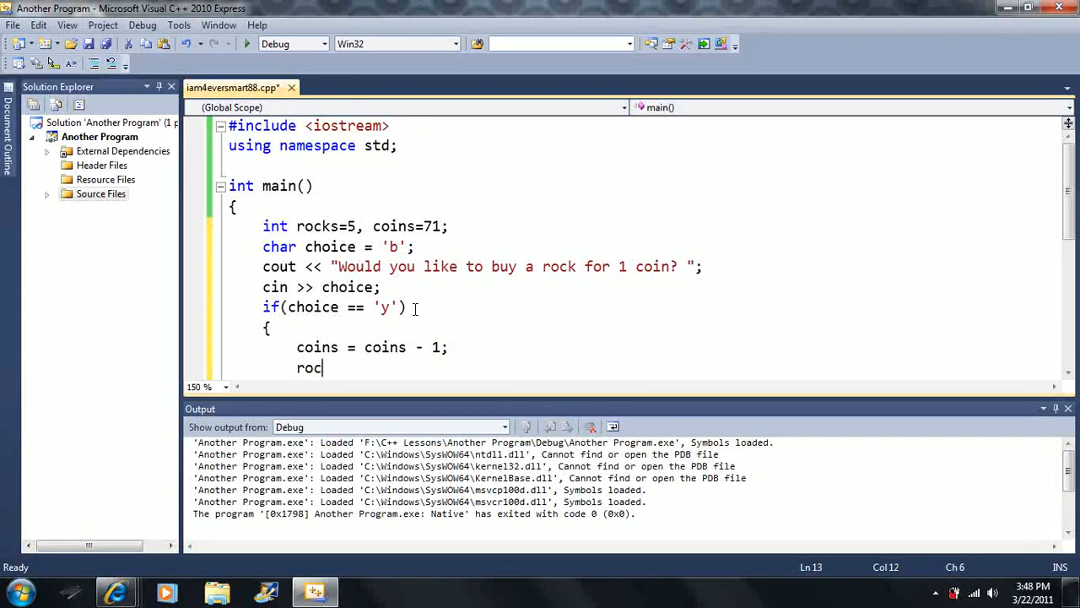
{"action": "type", "text": "ks = rocks + 1"}
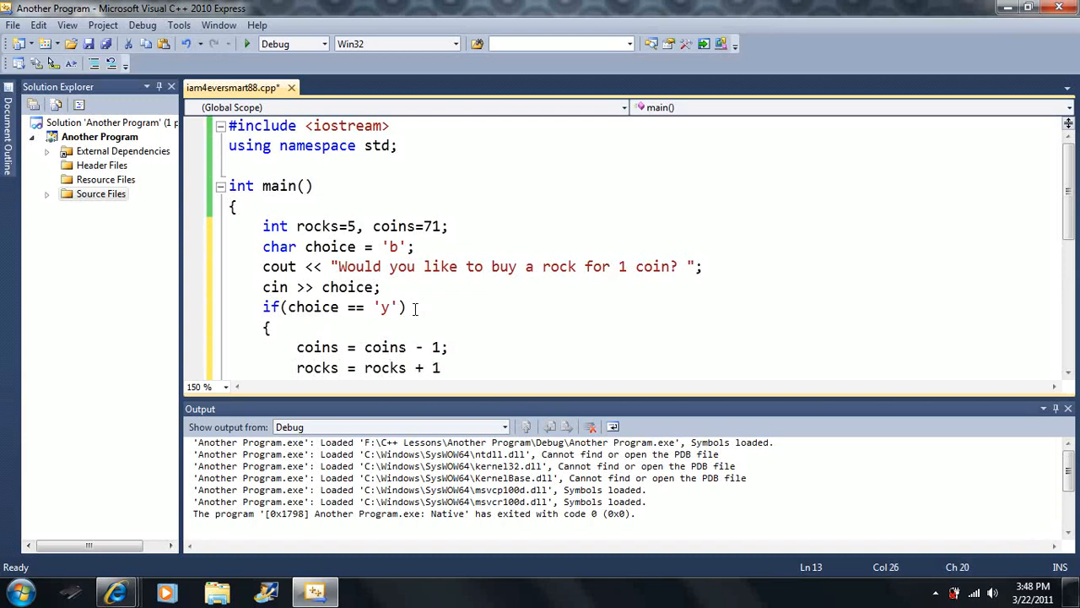
{"action": "type", "text": ";"}
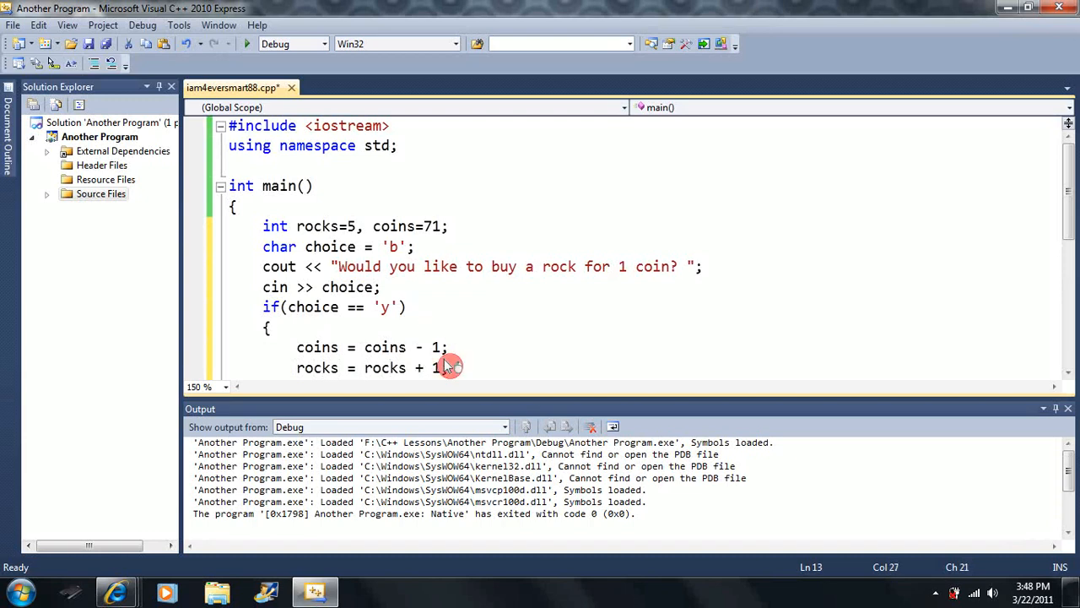
{"action": "left_click_drag", "start_coordinate": [1069, 190], "coordinate": [1068, 215]}
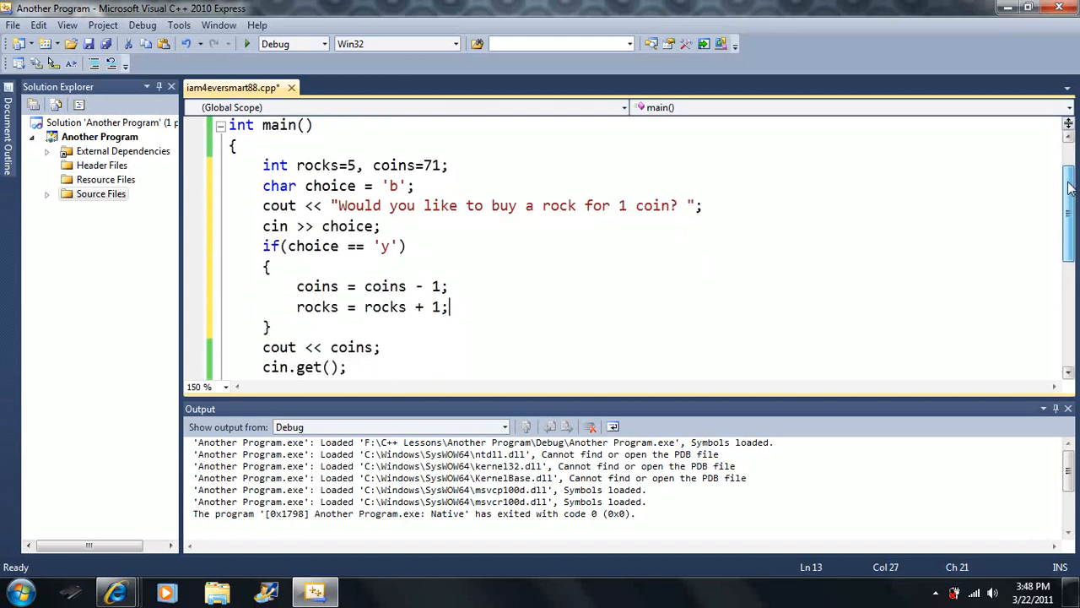
{"action": "left_click", "coordinate": [380, 342]}
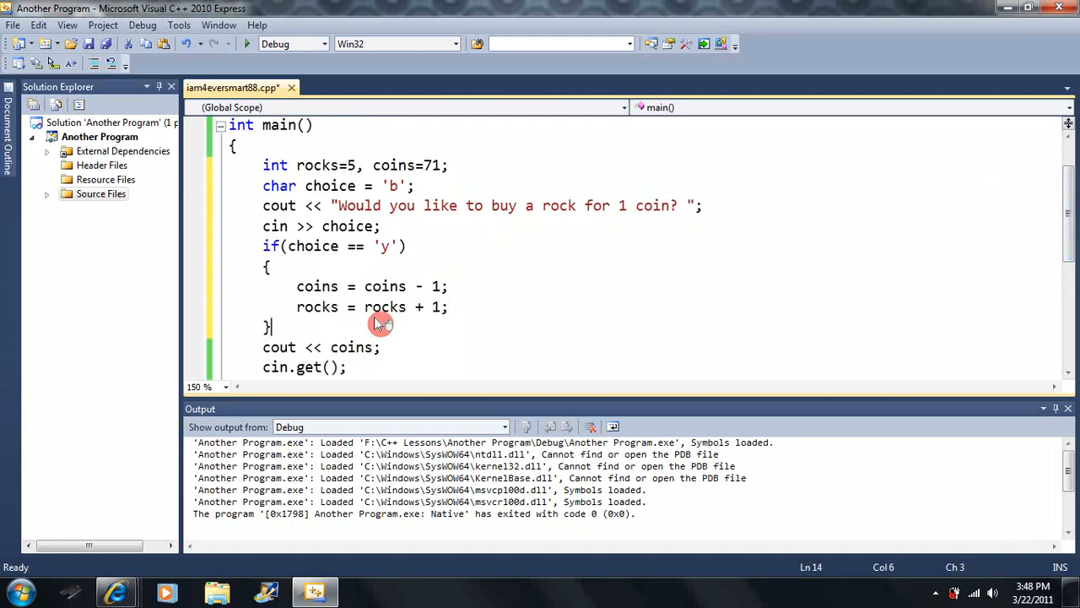
Add an else block printing "Thats too bad" after the if block
{"action": "key", "text": "Return"}
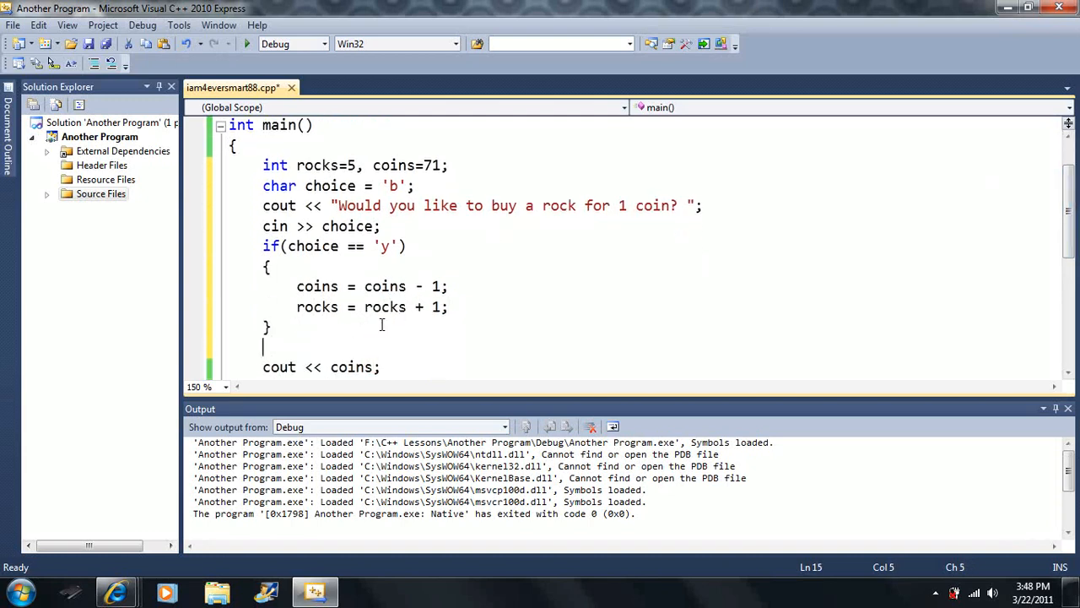
{"action": "type", "text": "esl"}
{"action": "key", "text": "BackSpace"}
{"action": "key", "text": "BackSpace"}
{"action": "type", "text": "lse"}
{"action": "key", "text": "Return"}
{"action": "type", "text": "{"}
{"action": "key", "text": "Return"}
{"action": "type", "text": "}"}
{"action": "key", "text": "BackSpace"}
{"action": "key", "text": "Tab"}
{"action": "type", "text": "cout << \"Thats too bad\";"}
Add cout << "Thankyou!"; at the end of the if block
{"action": "left_click", "coordinate": [471, 287]}
{"action": "key", "text": "Return"}
{"action": "type", "text": "cout << \"Thankyou!\";"}
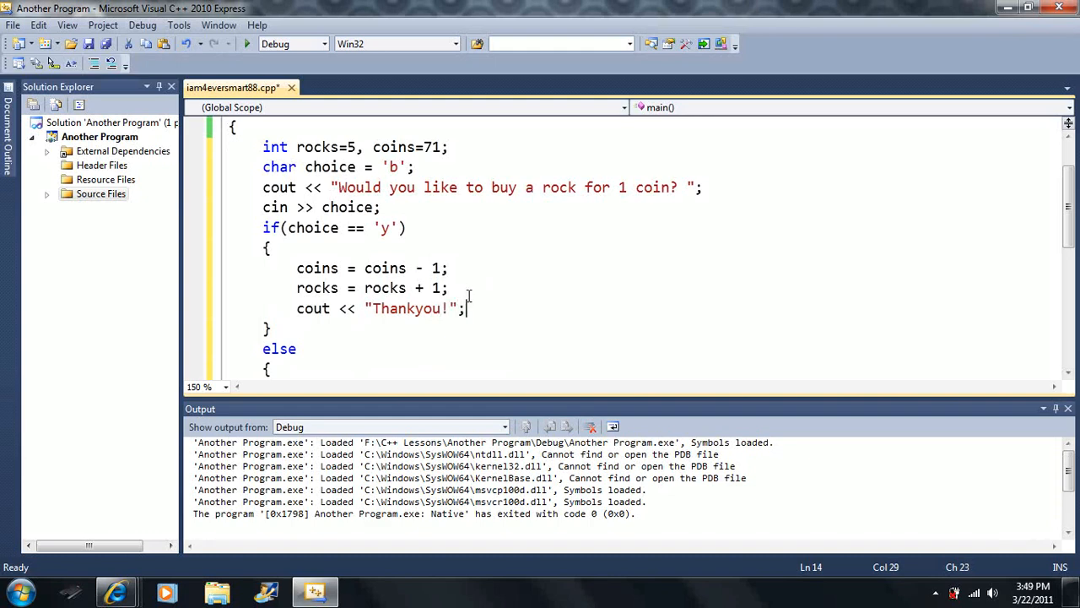
{"action": "left_click_drag", "start_coordinate": [1071, 208], "coordinate": [1070, 253]}
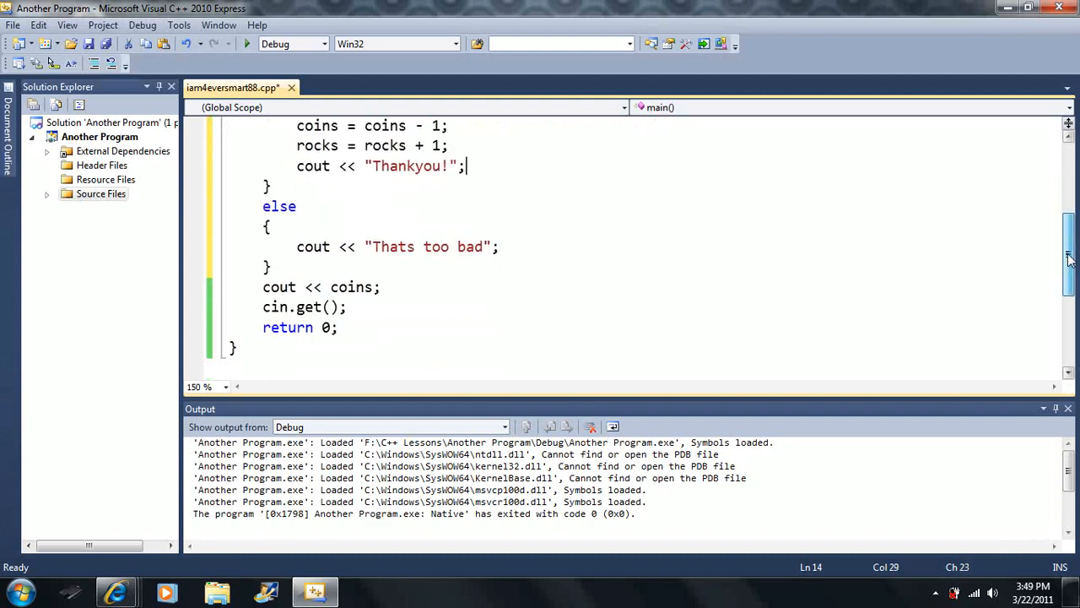
Rewrite the output line as cout << endl << "coins: " << coins << endl;
{"action": "left_click", "coordinate": [387, 270]}
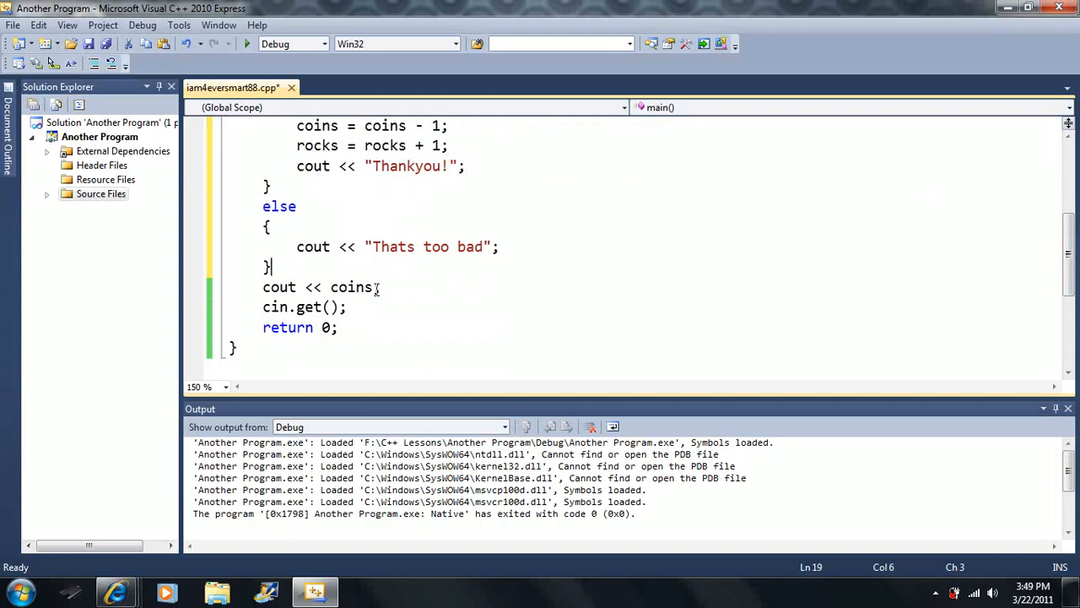
{"action": "left_click", "coordinate": [375, 288]}
{"action": "key", "text": "Left"}
{"action": "key", "text": "Left"}
{"action": "key", "text": "Left"}
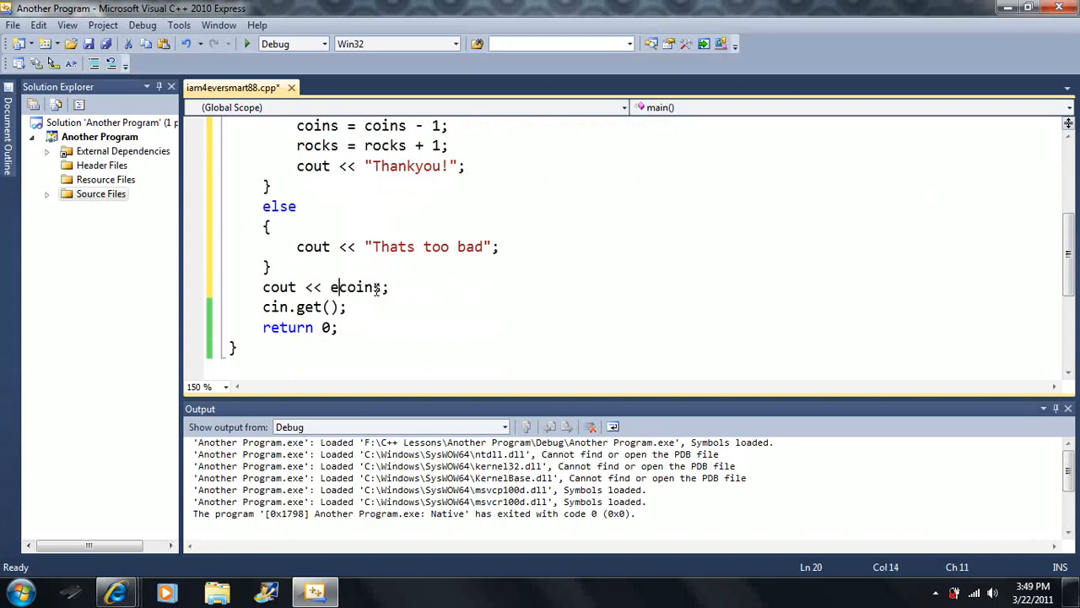
{"action": "type", "text": "endl << \"coins "}
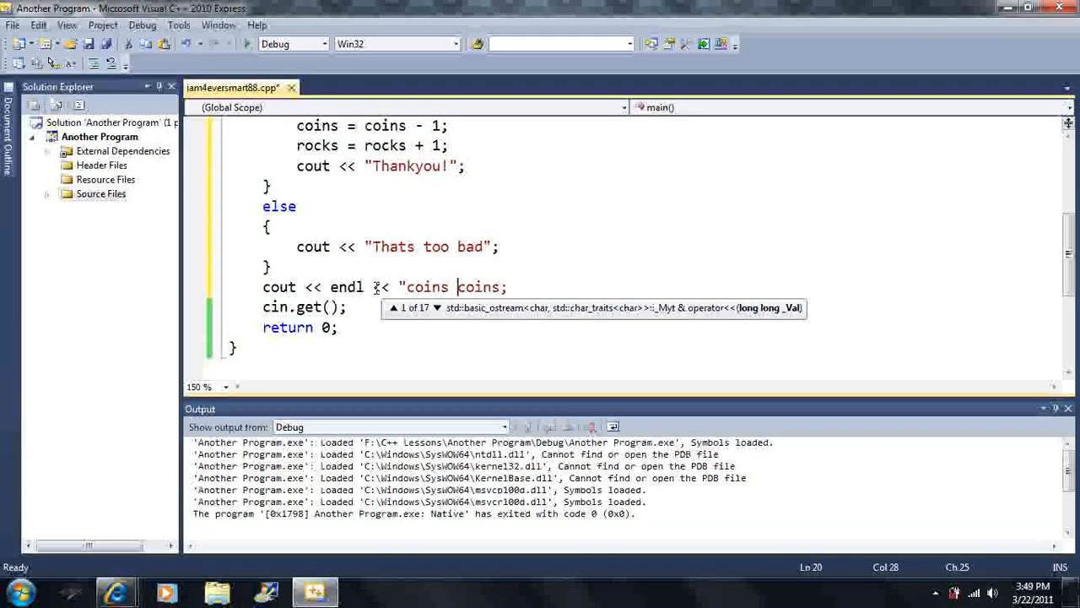
{"action": "type", "text": ": \" <<"}
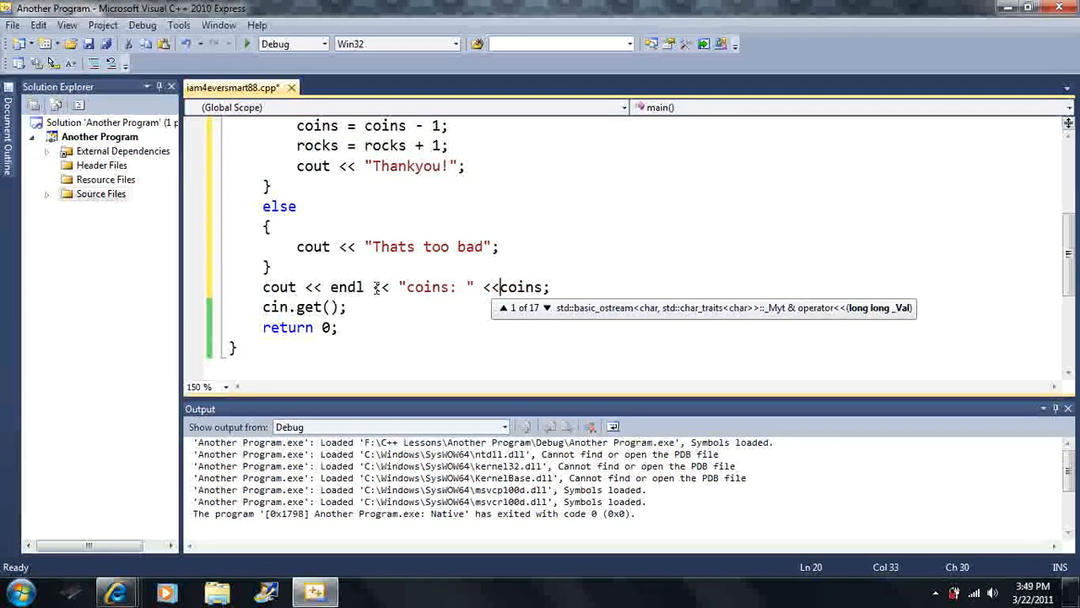
{"action": "key", "text": "End"}
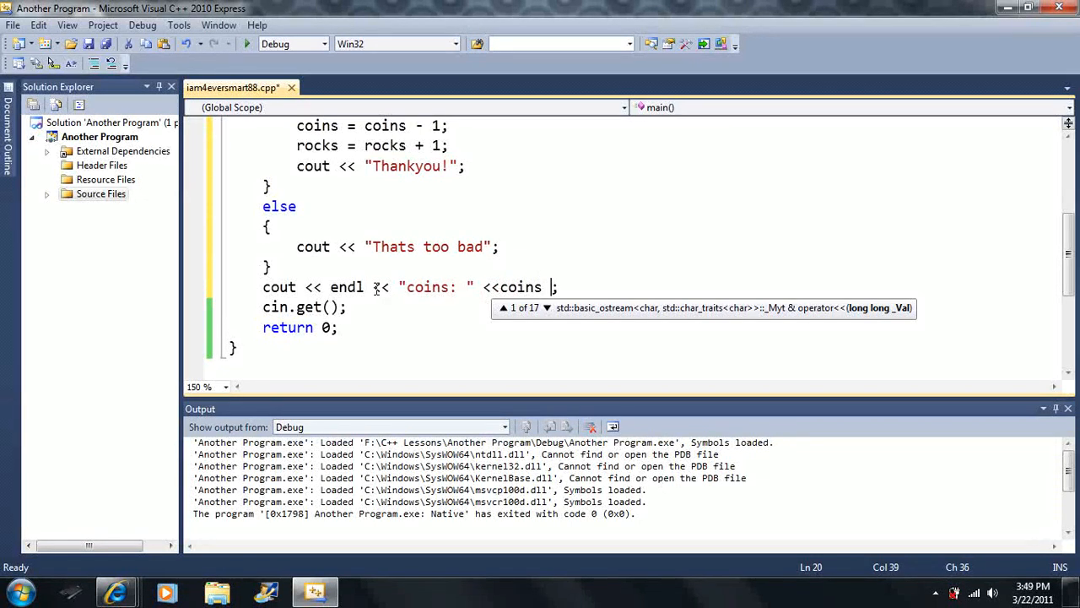
{"action": "type", "text": "<< enl"}
{"action": "key", "text": "BackSpace"}
{"action": "type", "text": "dl"}
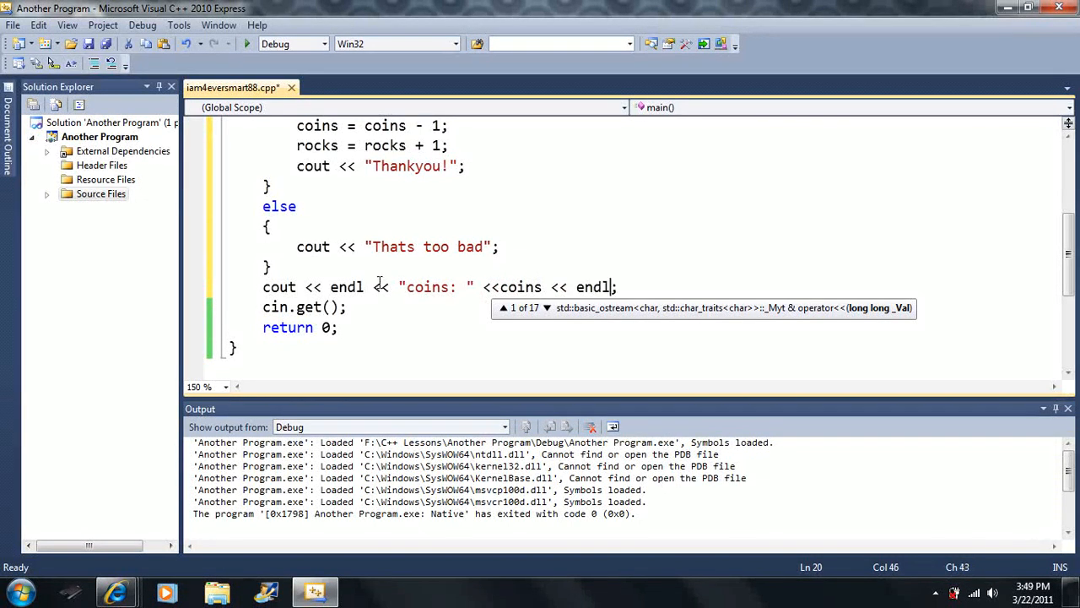
{"action": "type", "text": " <"}
{"action": "key", "text": "BackSpace"}
{"action": "key", "text": "BackSpace"}
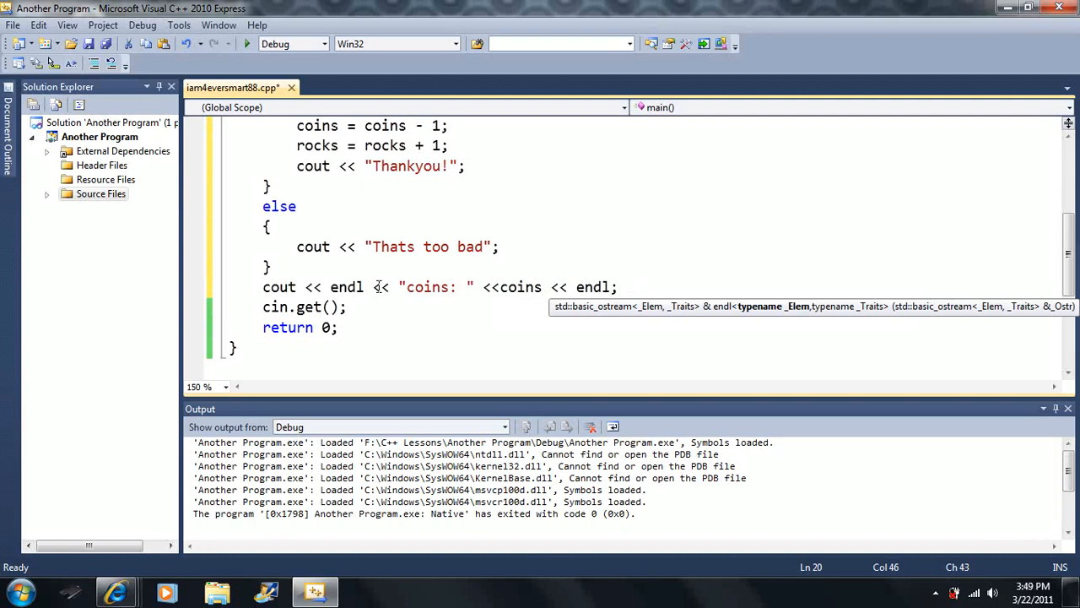
{"action": "type", "text": ";"}
Add a second line cout << "rocks: " << rocks << endl; below it
{"action": "key", "text": "Return"}
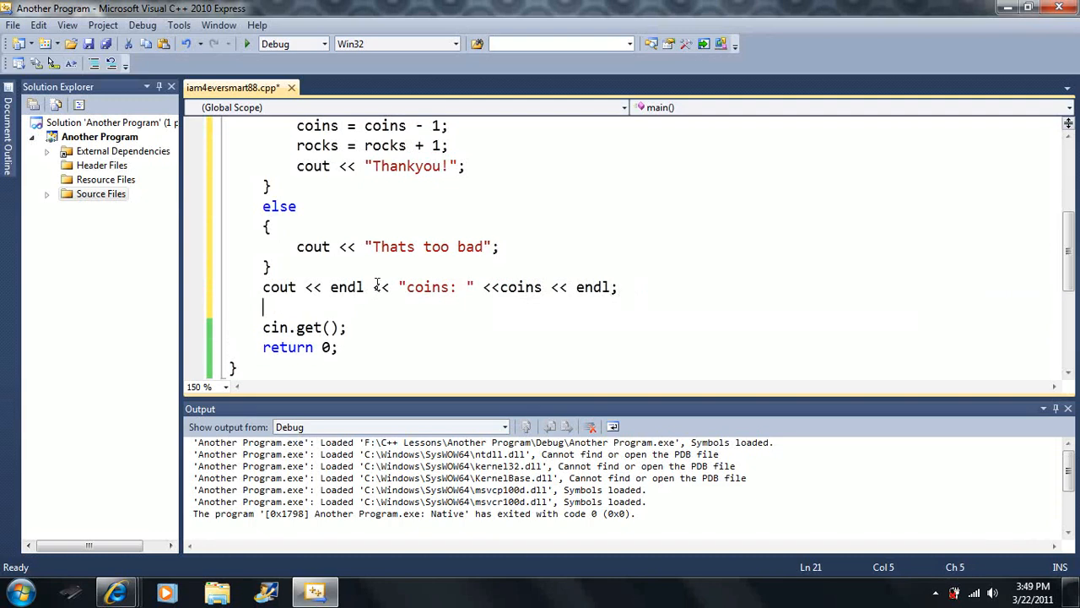
{"action": "type", "text": "cout << "}
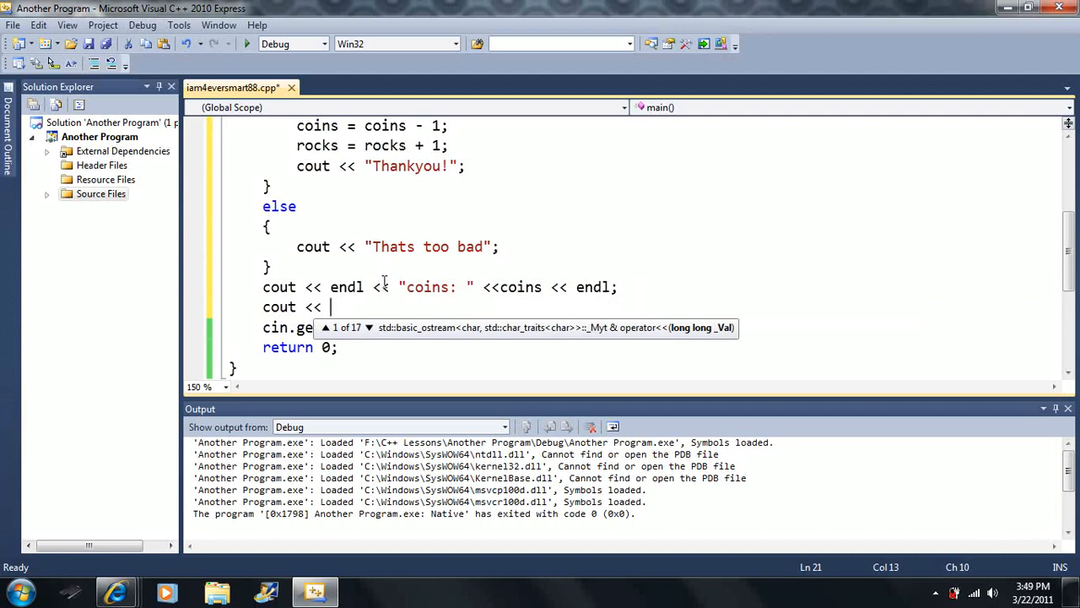
{"action": "type", "text": "\"rocks"}
{"action": "key", "text": "BackSpace"}
{"action": "type", "text": "\" << rocks "}
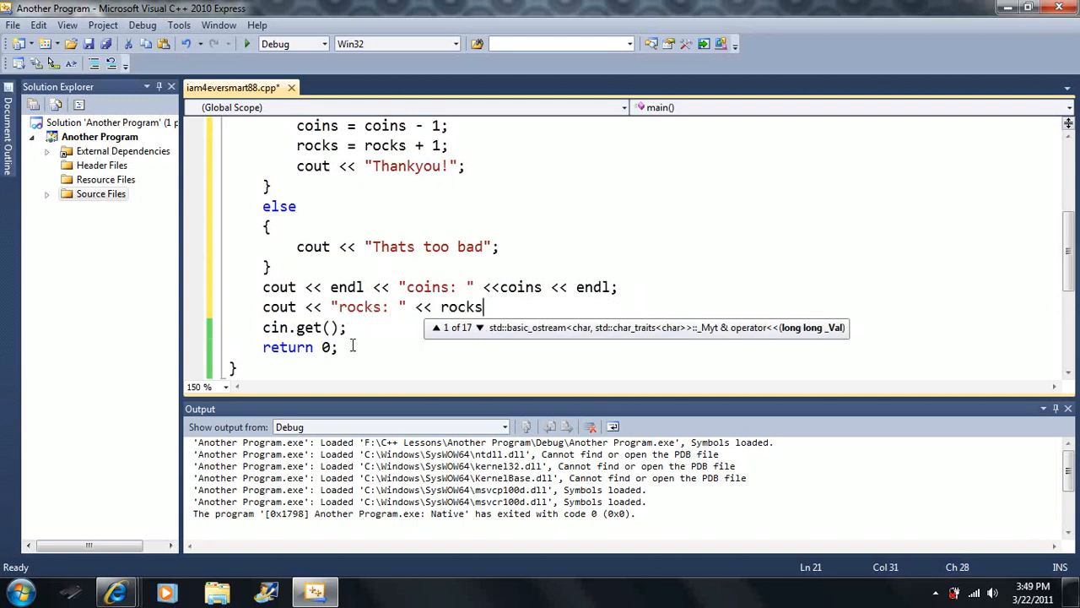
{"action": "type", "text": "<< endl;"}
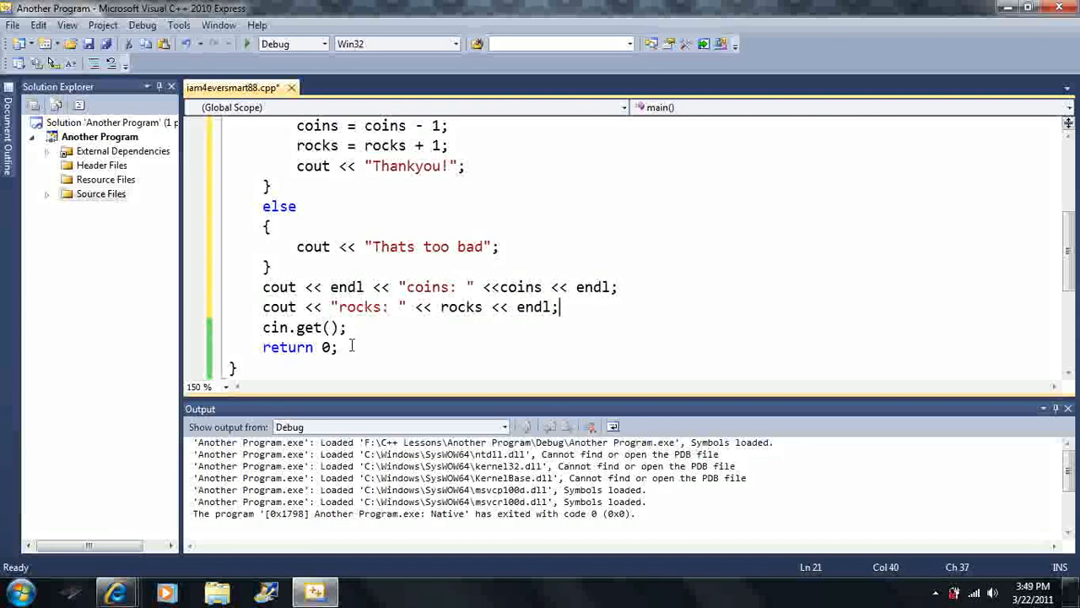
Select the cin.get(); statement and overwrite it with system("pause");
{"action": "left_click", "coordinate": [471, 322]}
{"action": "mouse_move", "coordinate": [367, 308]}
{"action": "left_mouse_down"}
{"action": "mouse_move", "coordinate": [268, 327]}
{"action": "mouse_move", "coordinate": [348, 328]}
{"action": "left_mouse_up"}
{"action": "left_click", "coordinate": [265, 328]}
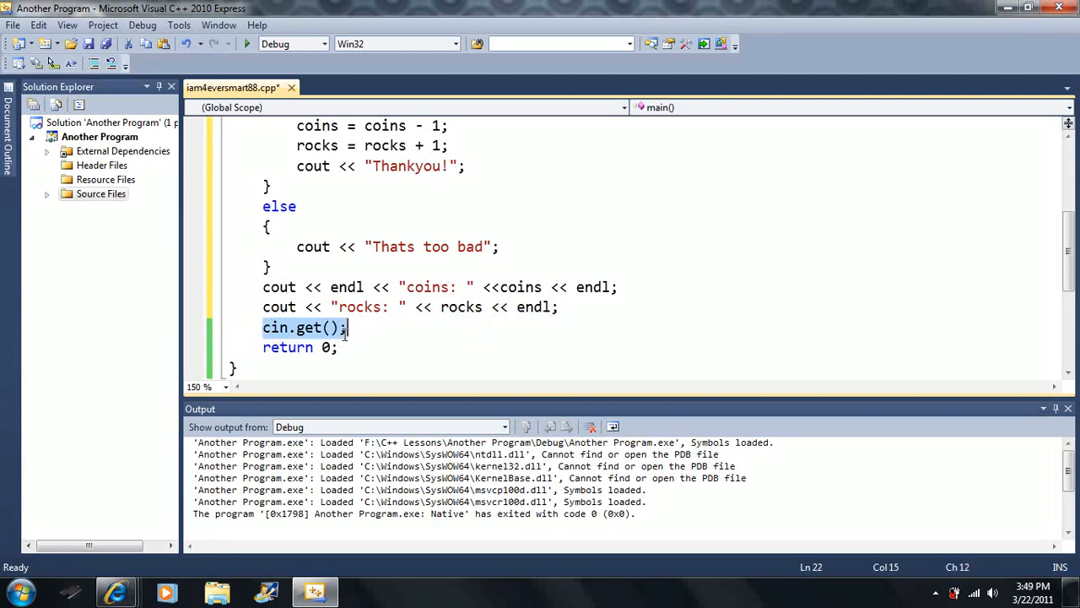
{"action": "mouse_move", "coordinate": [1068, 279]}
{"action": "left_mouse_down"}
{"action": "mouse_move", "coordinate": [1067, 211]}
{"action": "mouse_move", "coordinate": [1068, 270]}
{"action": "left_mouse_up"}
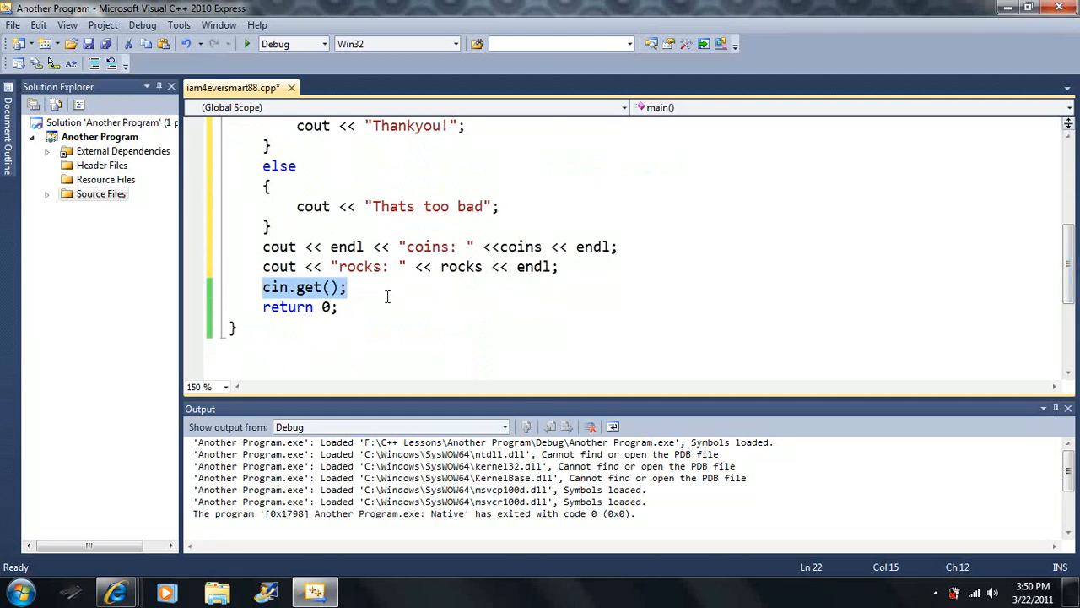
{"action": "type", "text": "system "}
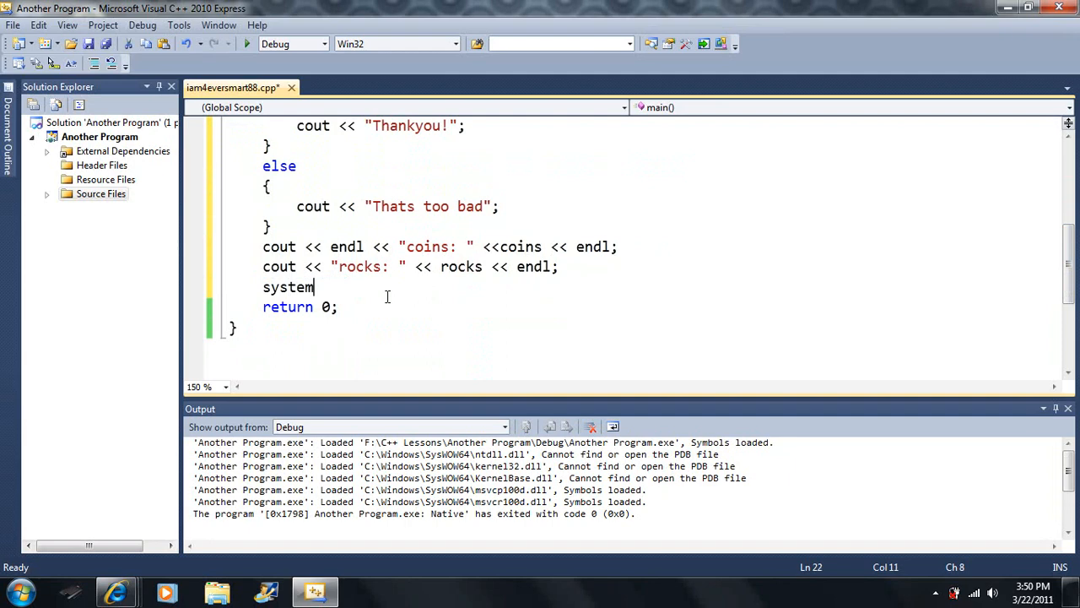
{"action": "type", "text": "(\"pause\")"}
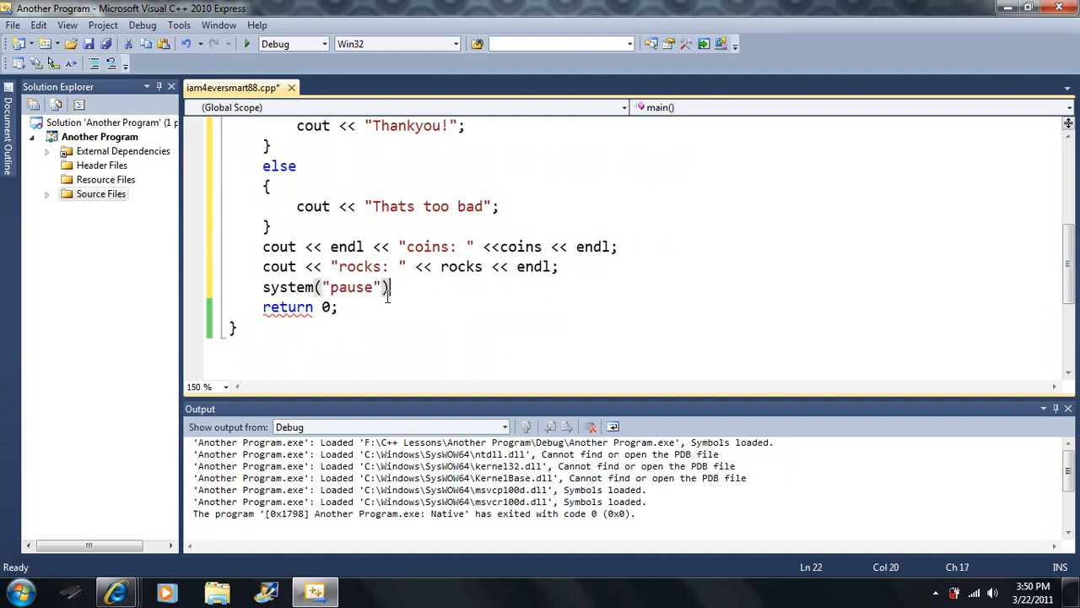
{"action": "type", "text": ";"}
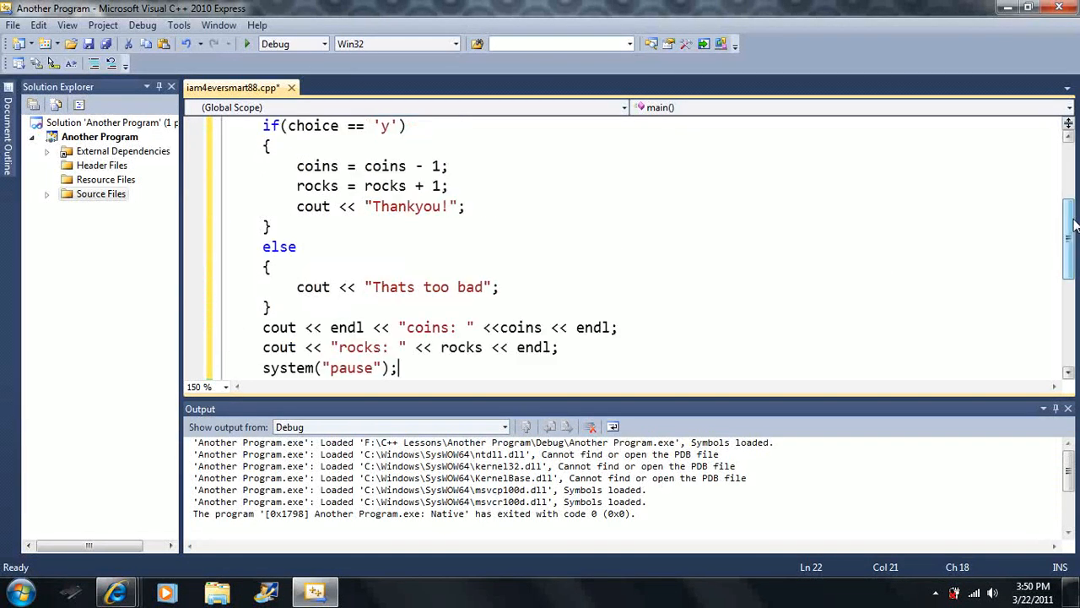
{"action": "left_click_drag", "start_coordinate": [1069, 258], "coordinate": [1072, 177]}
Build and run with F5, answer y to get Thankyou!, coins: 70, rocks: 6, then exit
{"action": "key", "text": "F5"}
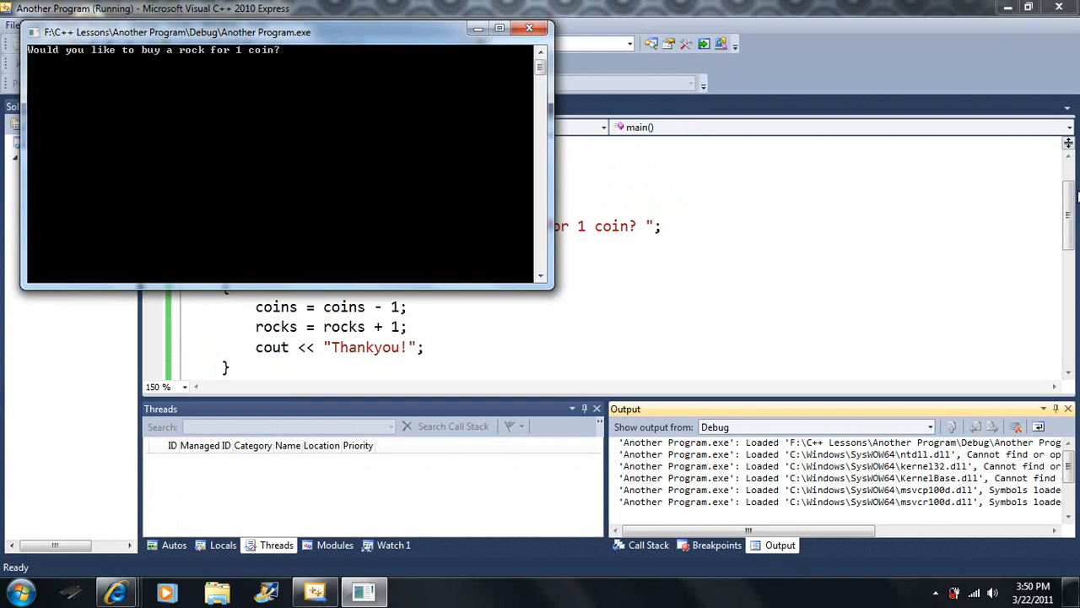
{"action": "type", "text": "y"}
{"action": "key", "text": "Return"}
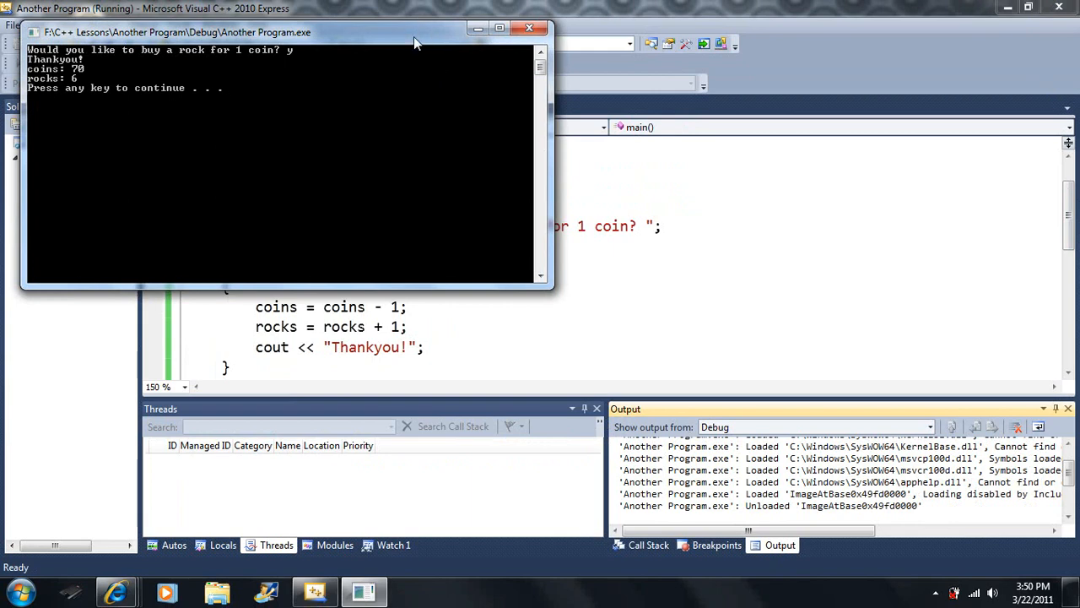
{"action": "left_click_drag", "start_coordinate": [421, 32], "coordinate": [926, 145]}
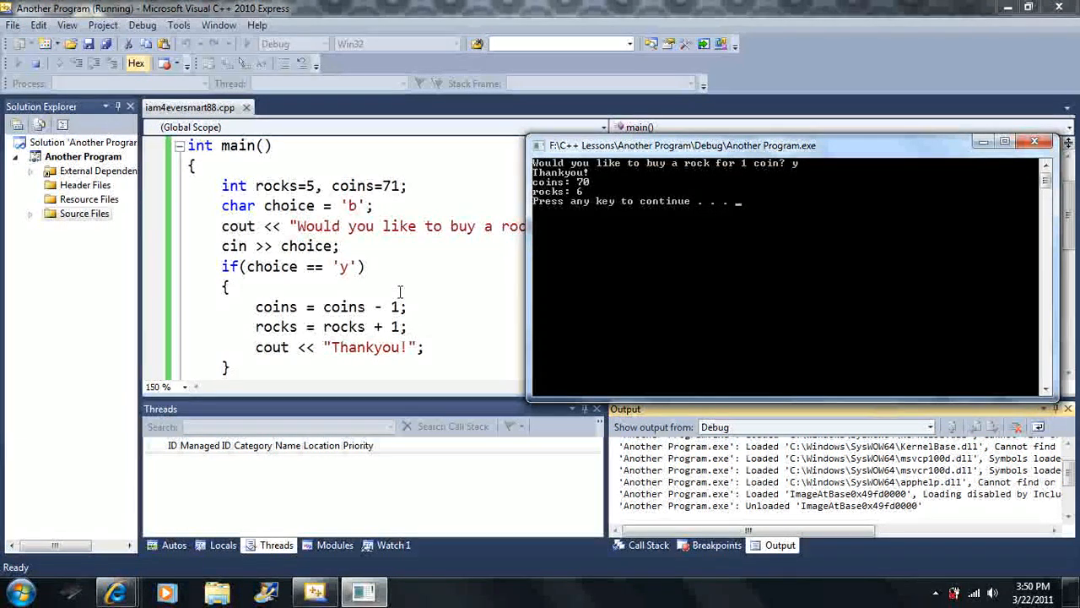
{"action": "key", "text": "Return"}
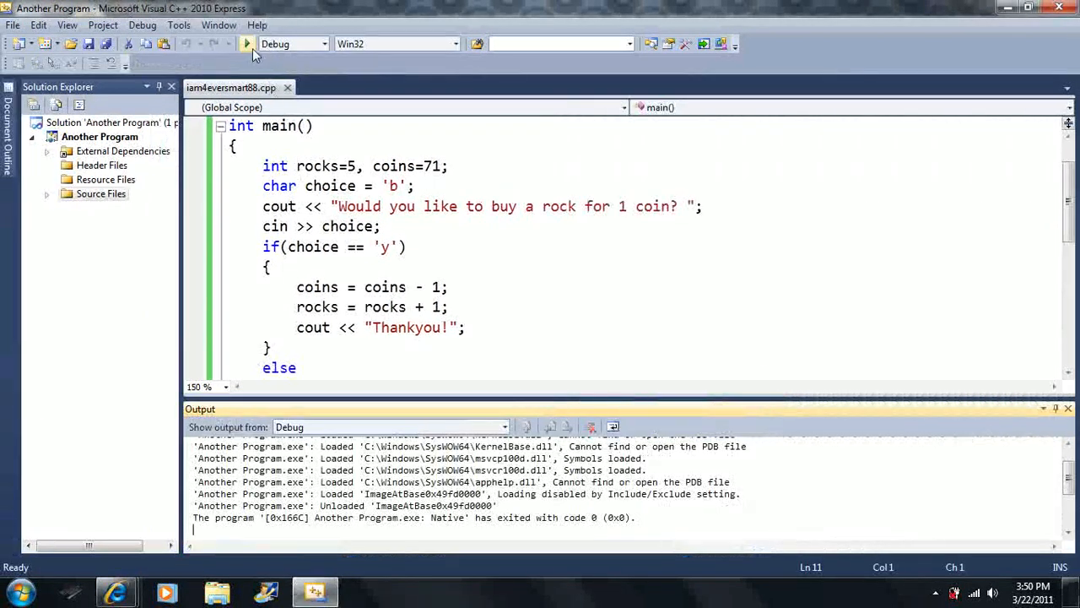
Start a second run, answer y again and confirm coins: 70 and rocks: 6 before dismissing it
{"action": "left_click", "coordinate": [252, 48]}
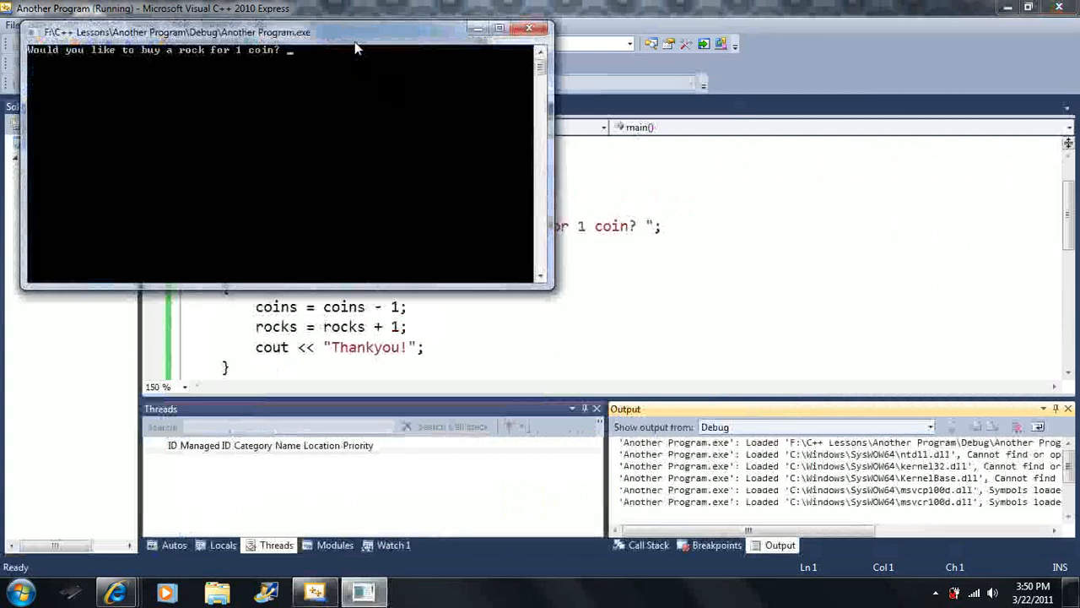
{"action": "left_click_drag", "start_coordinate": [354, 41], "coordinate": [1038, 202]}
{"action": "type", "text": "y"}
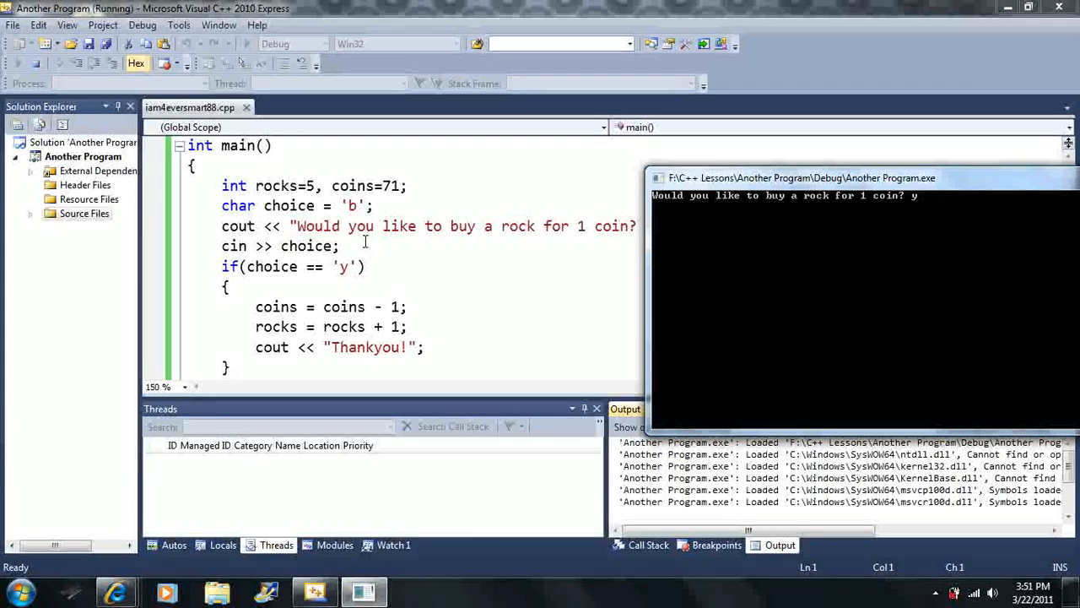
{"action": "key", "text": "Return"}
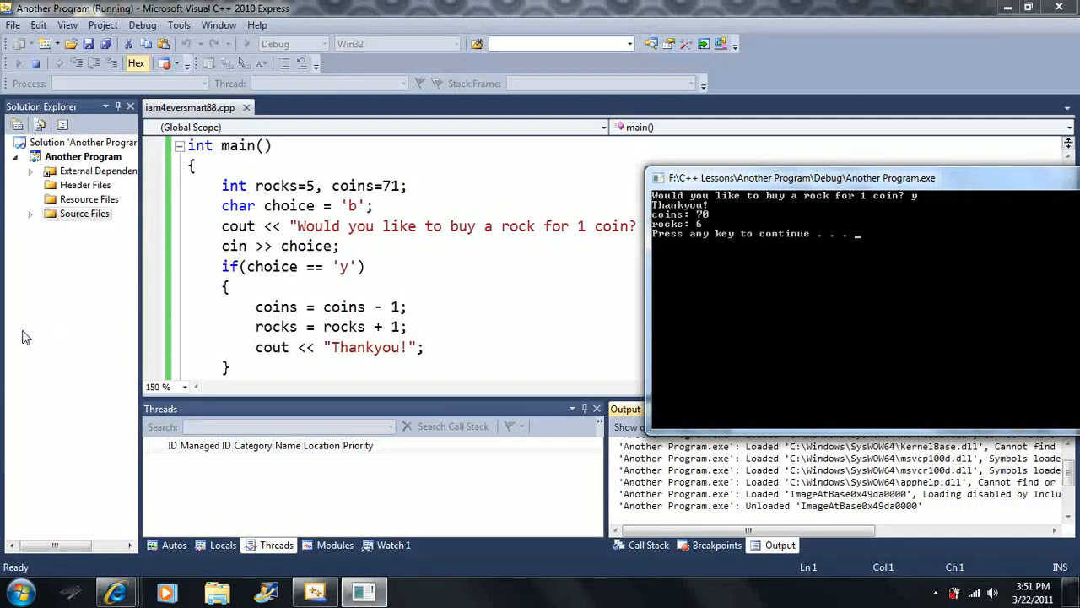
{"action": "key", "text": "Return"}
{"action": "left_click_drag", "start_coordinate": [256, 307], "coordinate": [230, 287]}
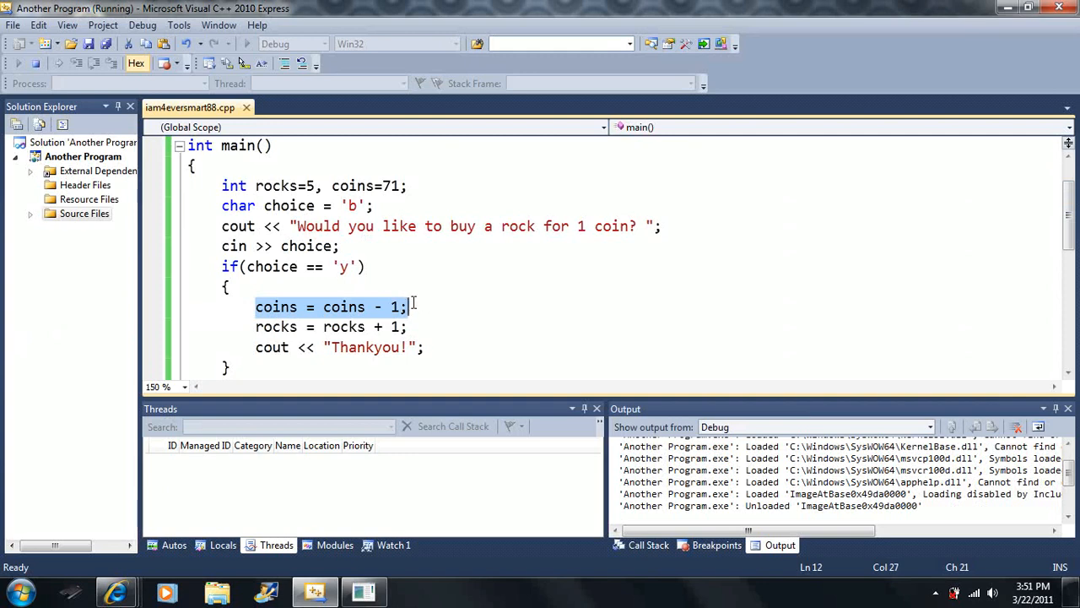
{"action": "left_click", "coordinate": [408, 305]}
{"action": "mouse_move", "coordinate": [408, 305]}
{"action": "left_mouse_down"}
{"action": "mouse_move", "coordinate": [374, 305]}
{"action": "mouse_move", "coordinate": [398, 306]}
{"action": "left_mouse_up"}
{"action": "left_click", "coordinate": [375, 305]}
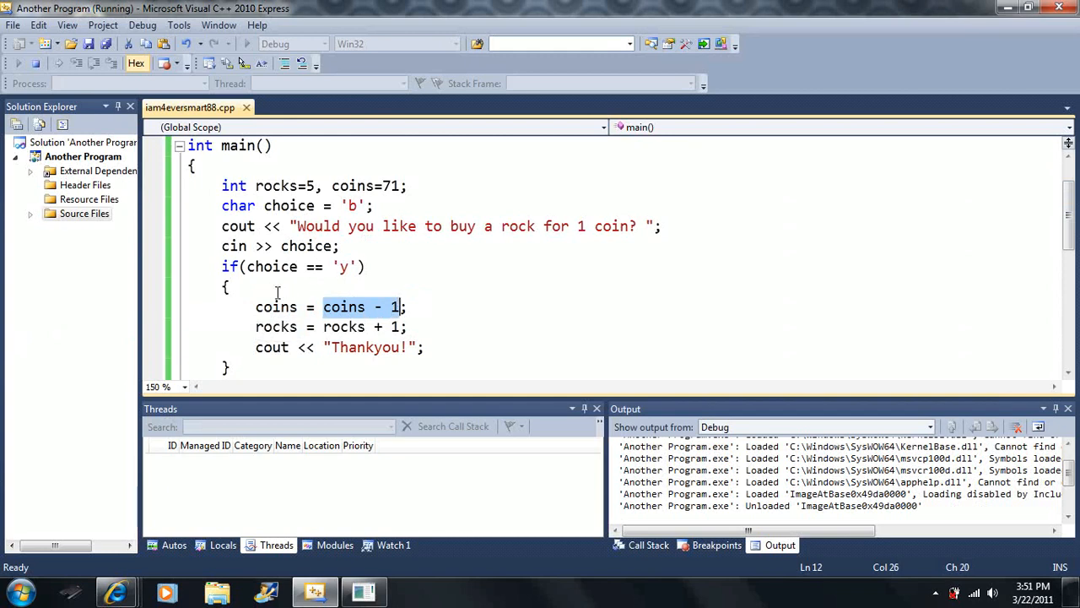
{"action": "left_click", "coordinate": [325, 301]}
{"action": "left_click_drag", "start_coordinate": [324, 306], "coordinate": [409, 306]}
{"action": "left_click", "coordinate": [385, 306]}
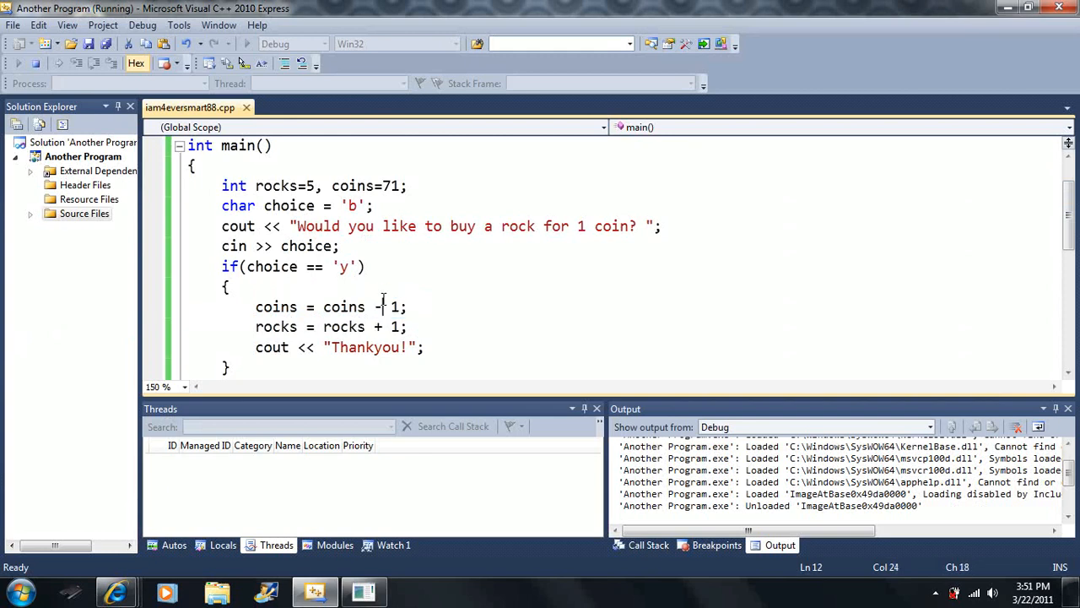
{"action": "left_click_drag", "start_coordinate": [324, 327], "coordinate": [398, 326]}
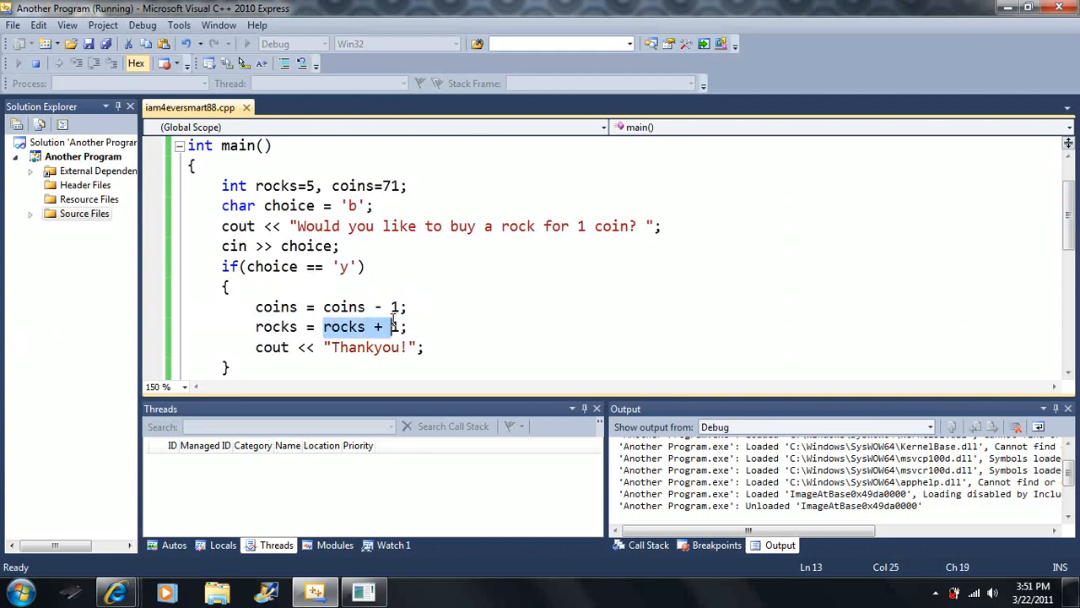
{"action": "left_click", "coordinate": [356, 329]}
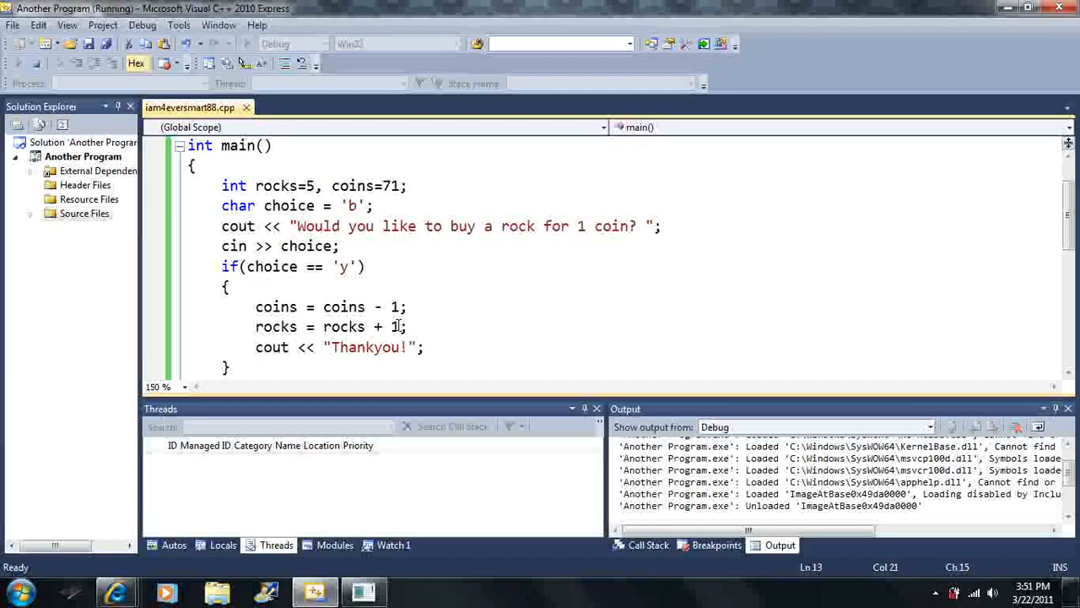
{"action": "left_click_drag", "start_coordinate": [401, 326], "coordinate": [323, 327]}
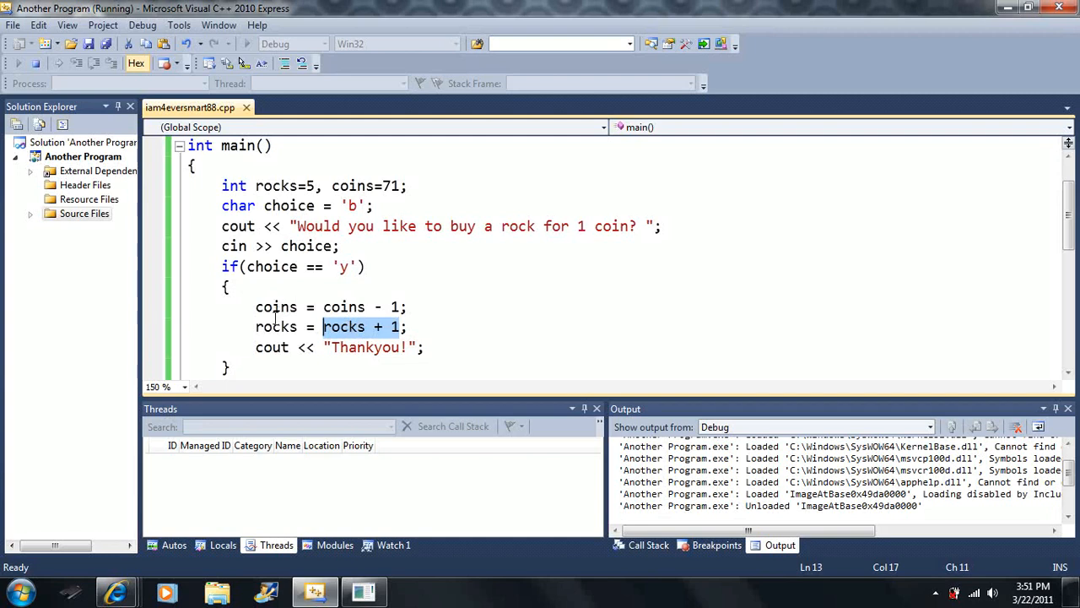
{"action": "left_click", "coordinate": [445, 353]}
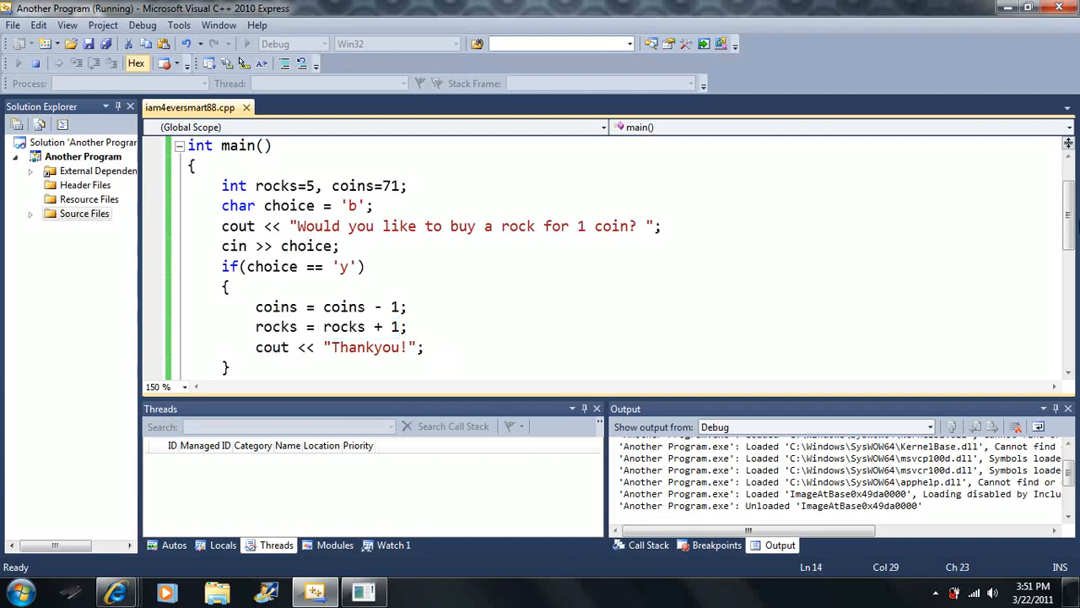
{"action": "left_click_drag", "start_coordinate": [1070, 226], "coordinate": [1072, 270]}
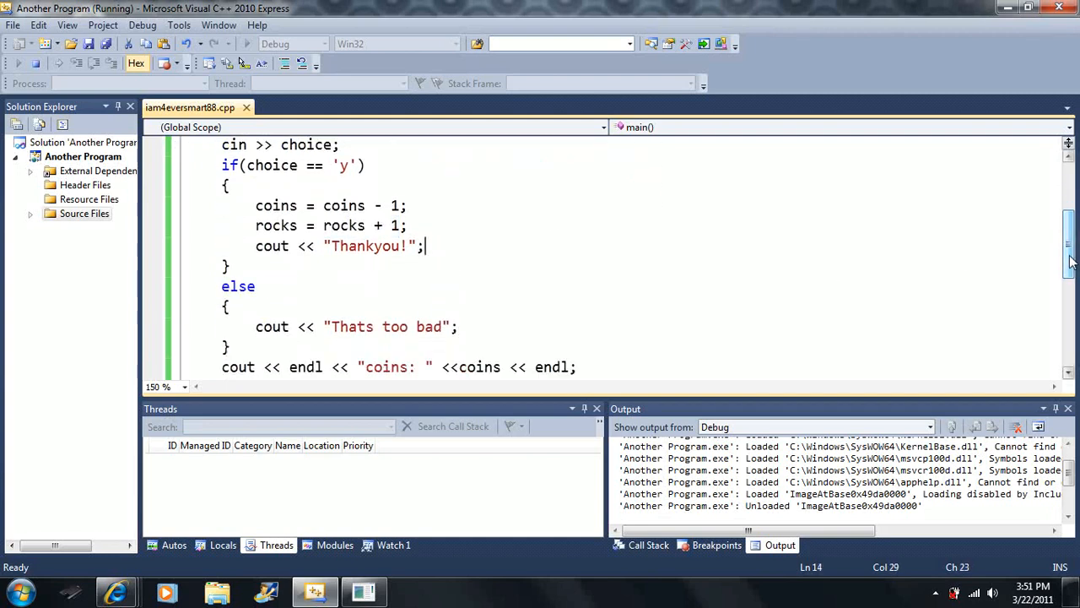
{"action": "left_click_drag", "start_coordinate": [246, 164], "coordinate": [350, 164]}
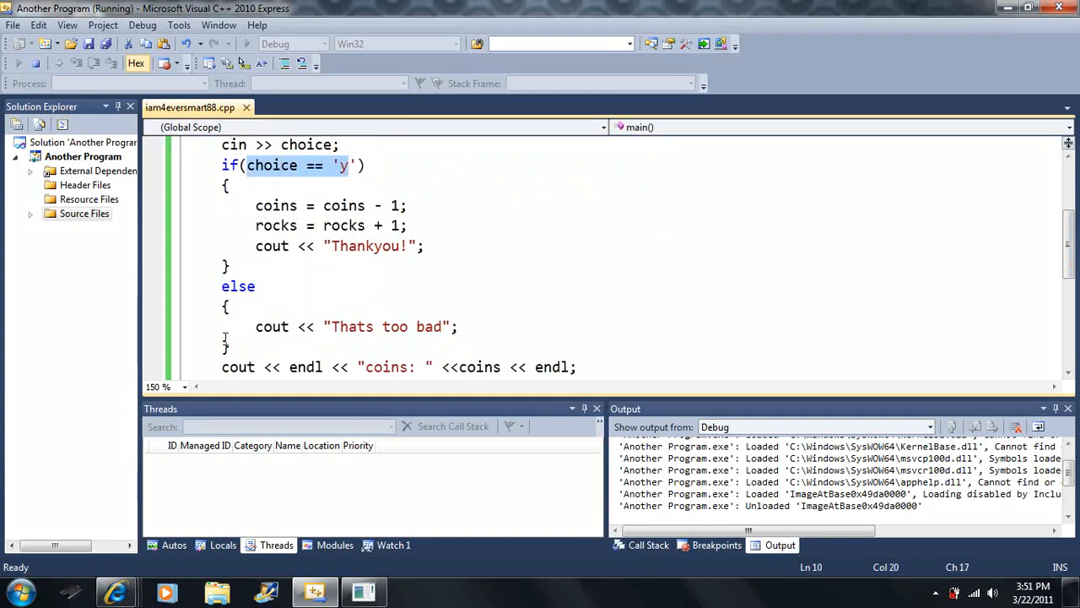
{"action": "left_click", "coordinate": [206, 363]}
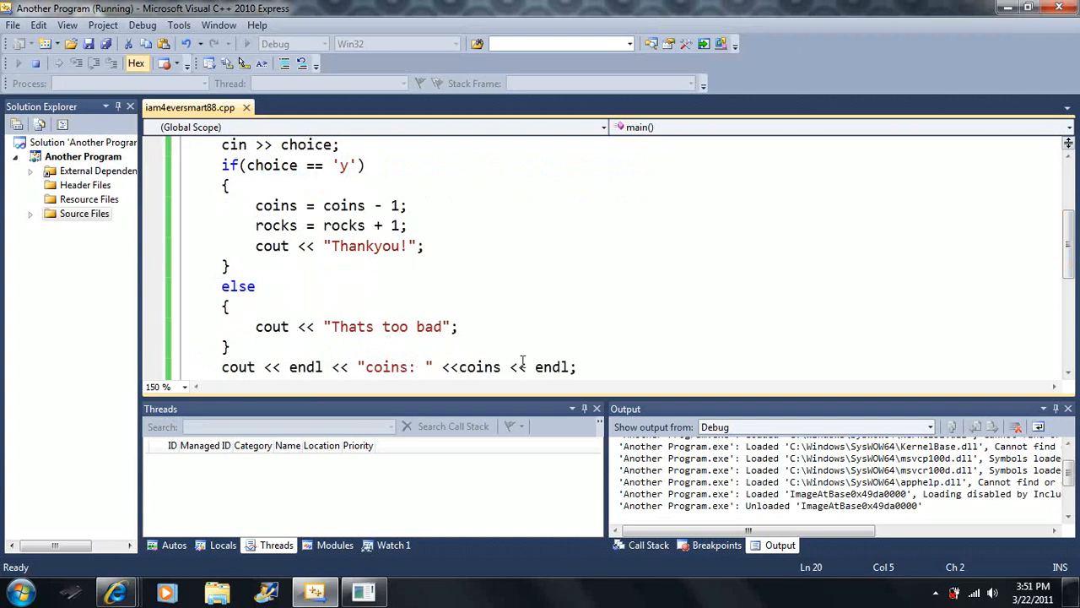
{"action": "left_click_drag", "start_coordinate": [1070, 245], "coordinate": [1072, 263]}
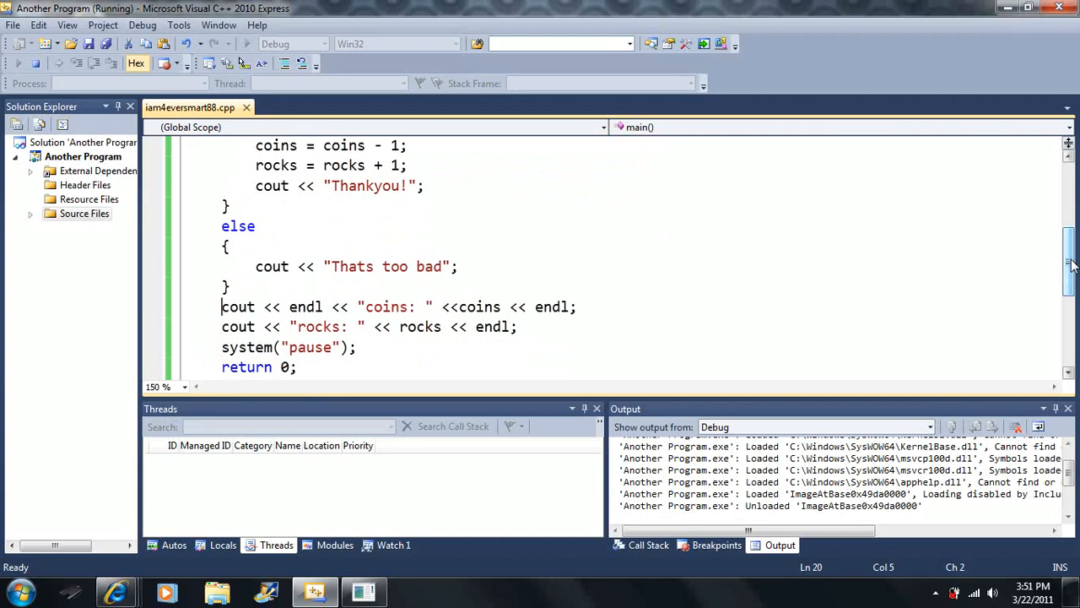
Close the old console, rerun the program with answer j and let it exit
{"action": "left_click", "coordinate": [363, 591]}
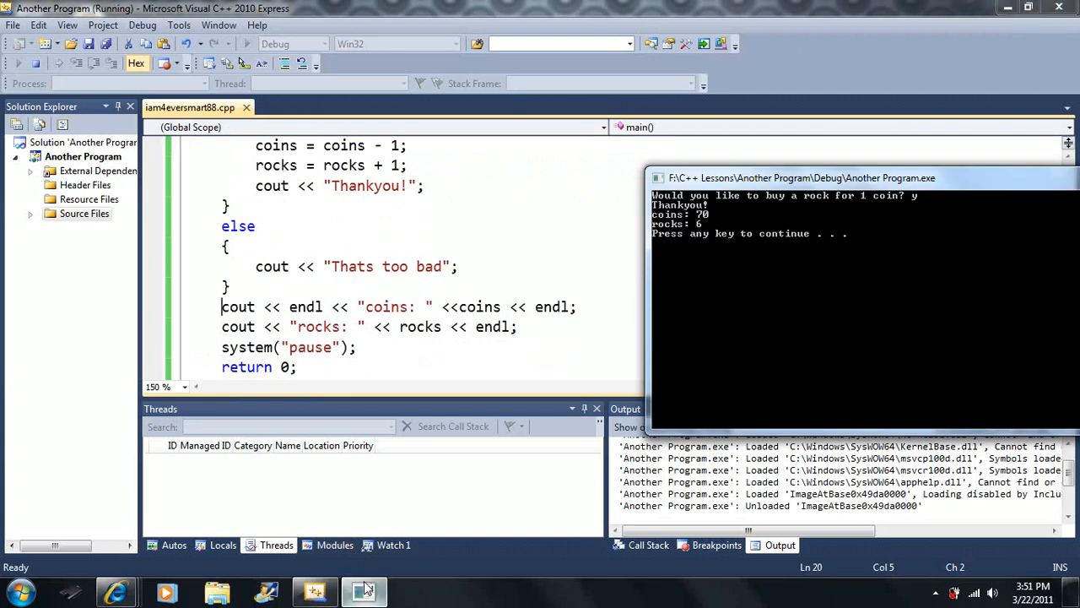
{"action": "key", "text": "Return"}
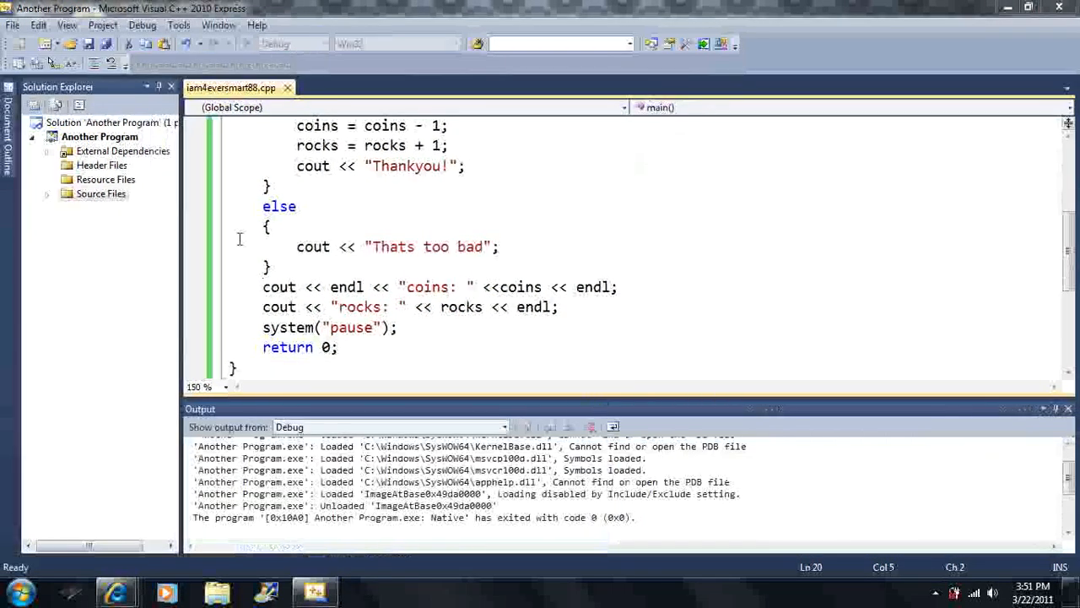
{"action": "left_click", "coordinate": [248, 44]}
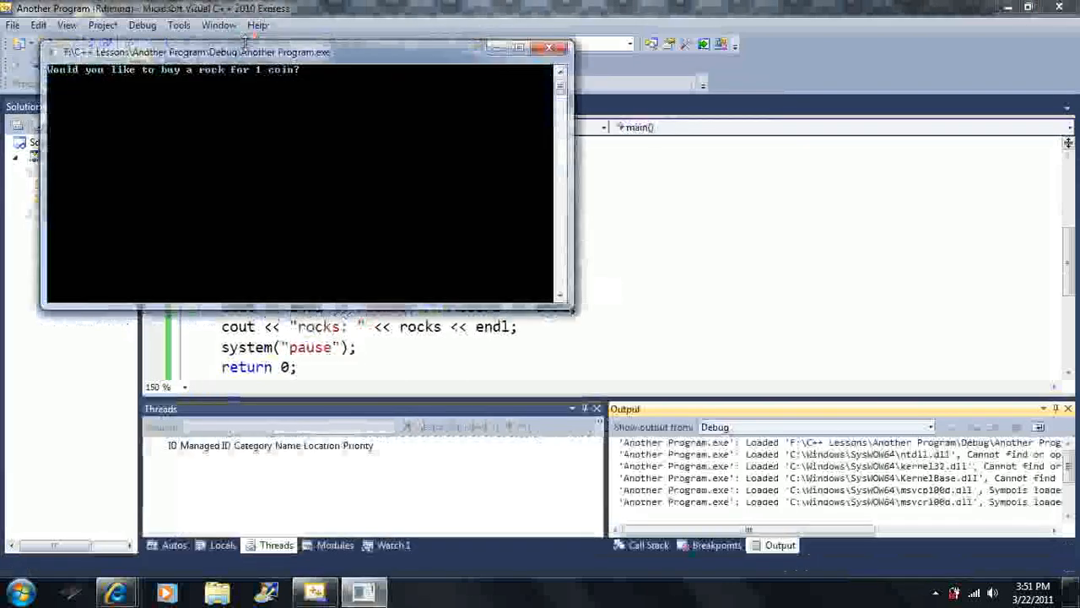
{"action": "type", "text": "yj"}
{"action": "left_click_drag", "start_coordinate": [247, 52], "coordinate": [825, 133]}
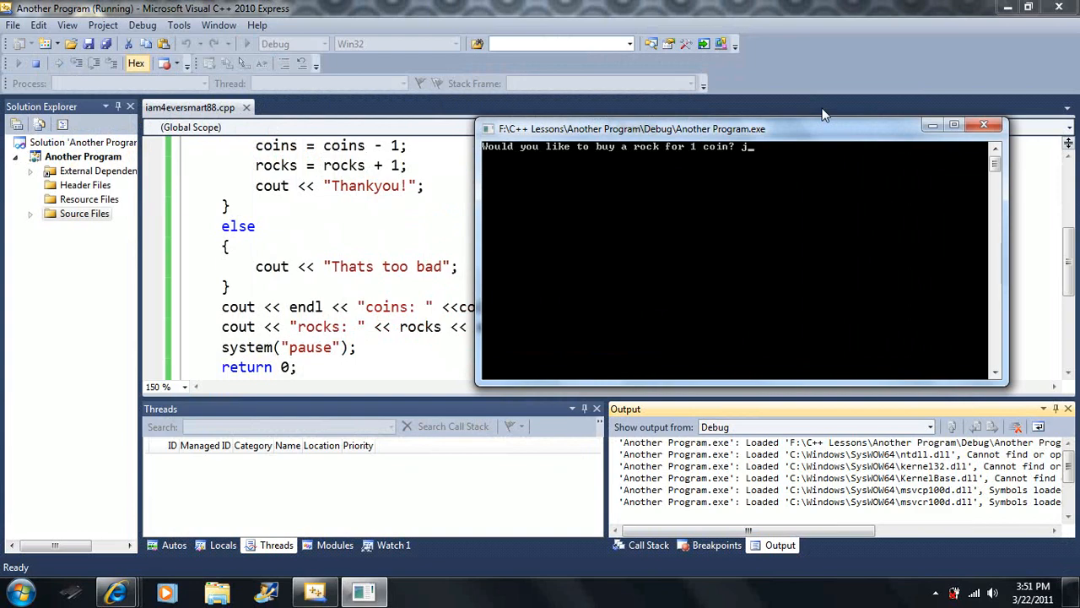
{"action": "key", "text": "Return"}
{"action": "key", "text": "Return"}
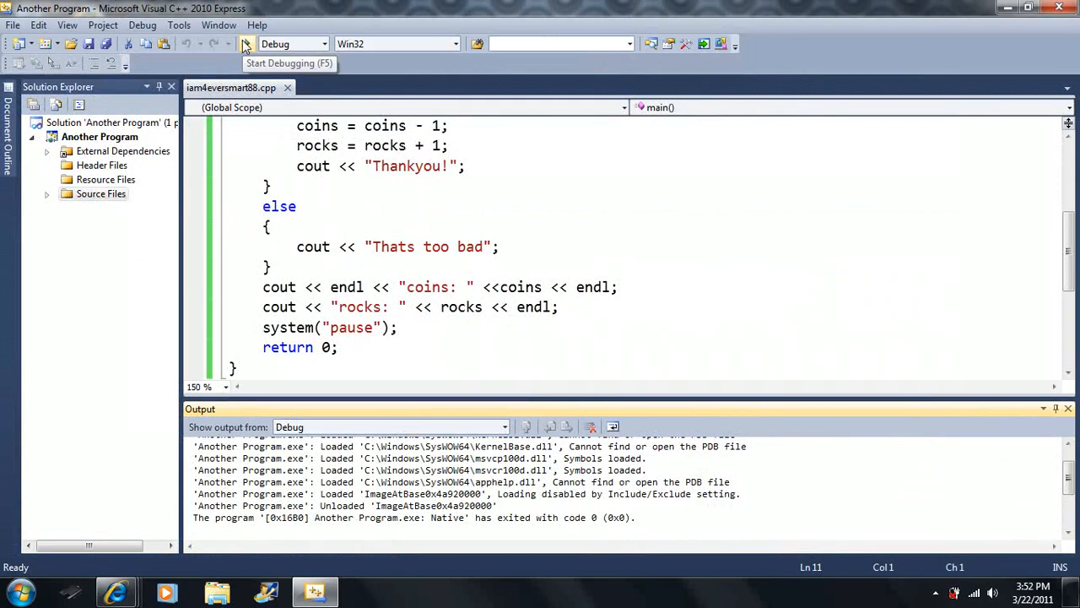
Run again with capital Y, showing Thats too bad with coins: 71 and rocks: 5 kept
{"action": "left_click", "coordinate": [245, 43]}
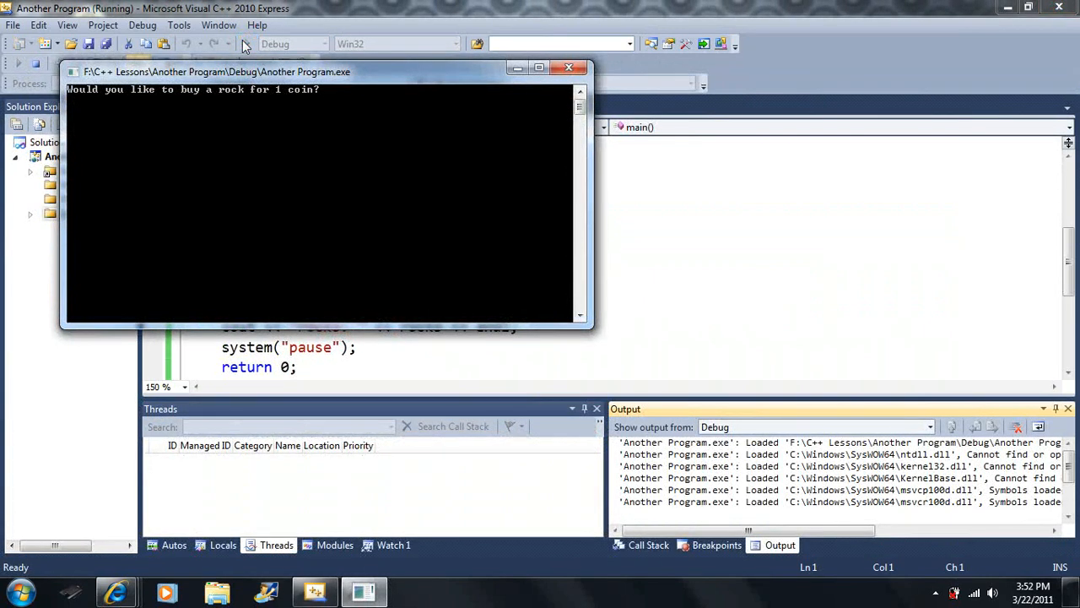
{"action": "type", "text": "Y"}
{"action": "key", "text": "Return"}
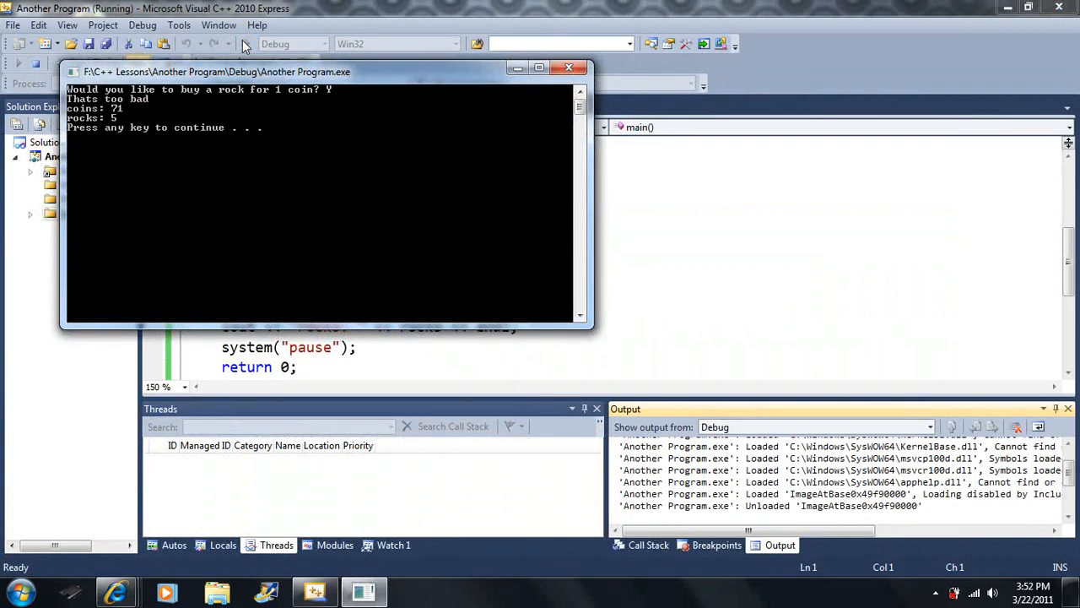
{"action": "left_click", "coordinate": [654, 195]}
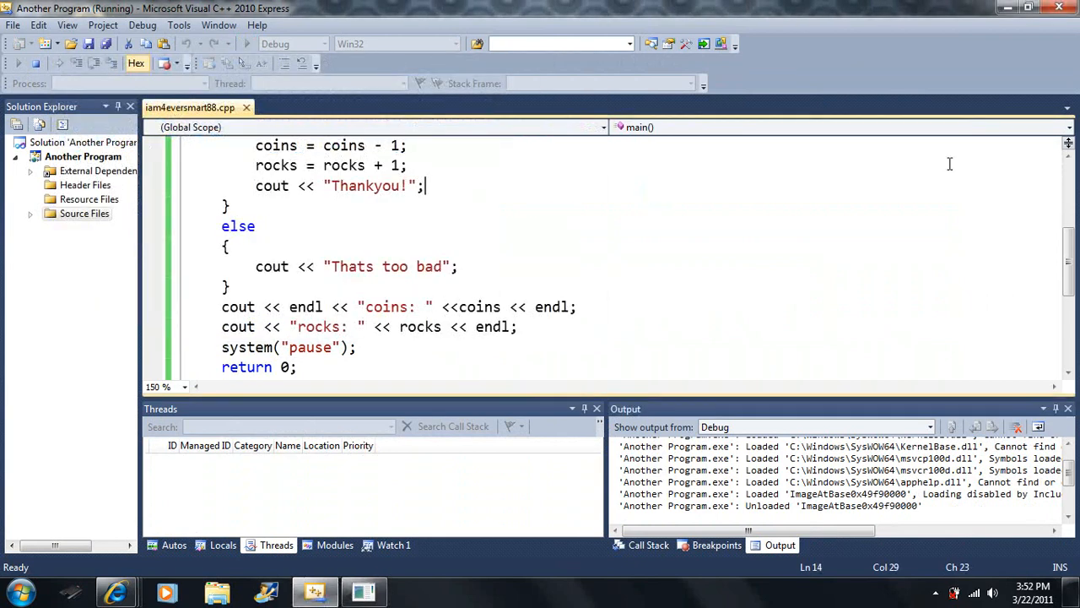
{"action": "scroll", "coordinate": [1072, 241], "scroll_direction": "up", "scroll_amount": 3}
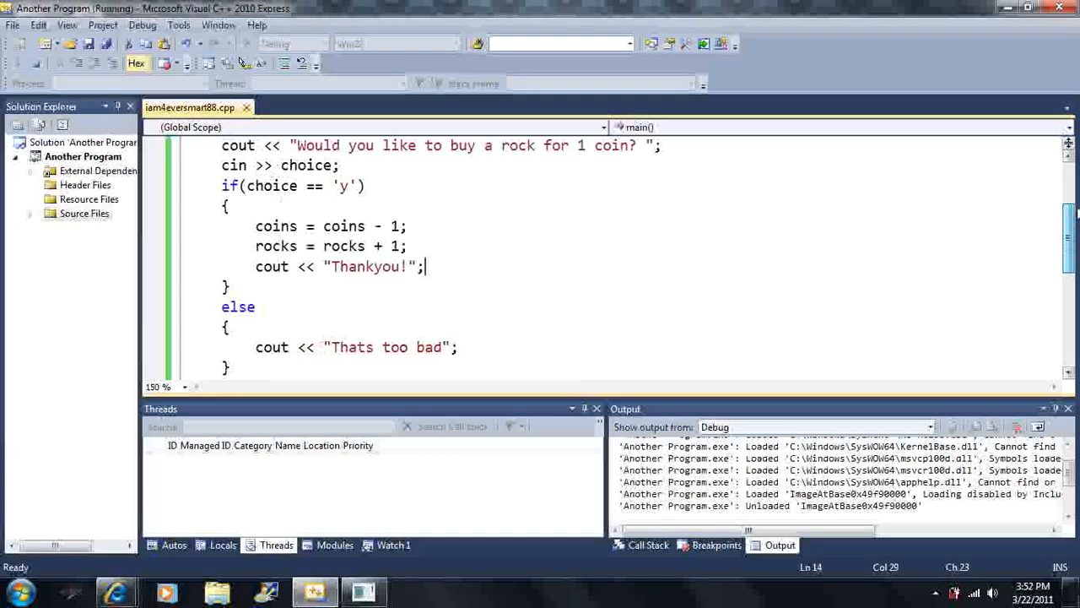
{"action": "scroll", "coordinate": [1072, 240], "scroll_direction": "up", "scroll_amount": 3}
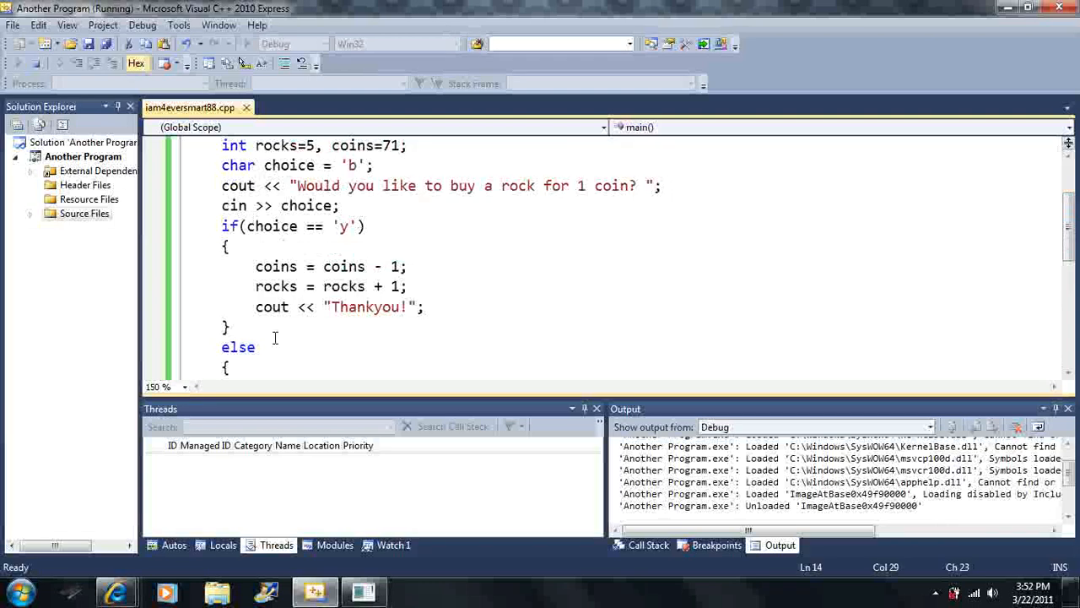
{"action": "left_click", "coordinate": [365, 593]}
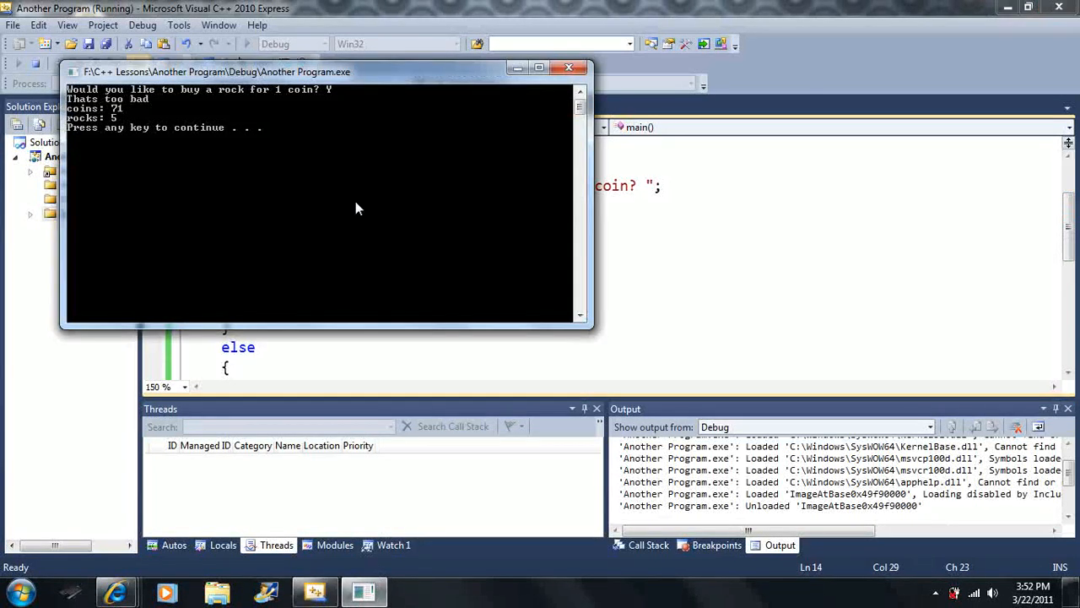
{"action": "left_click_drag", "start_coordinate": [362, 74], "coordinate": [802, 125]}
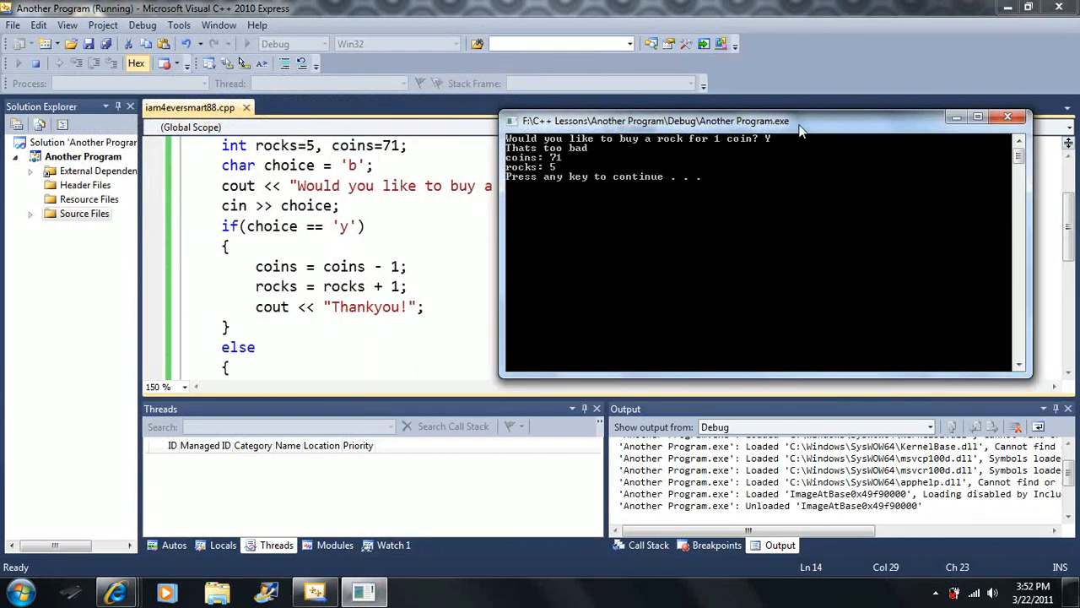